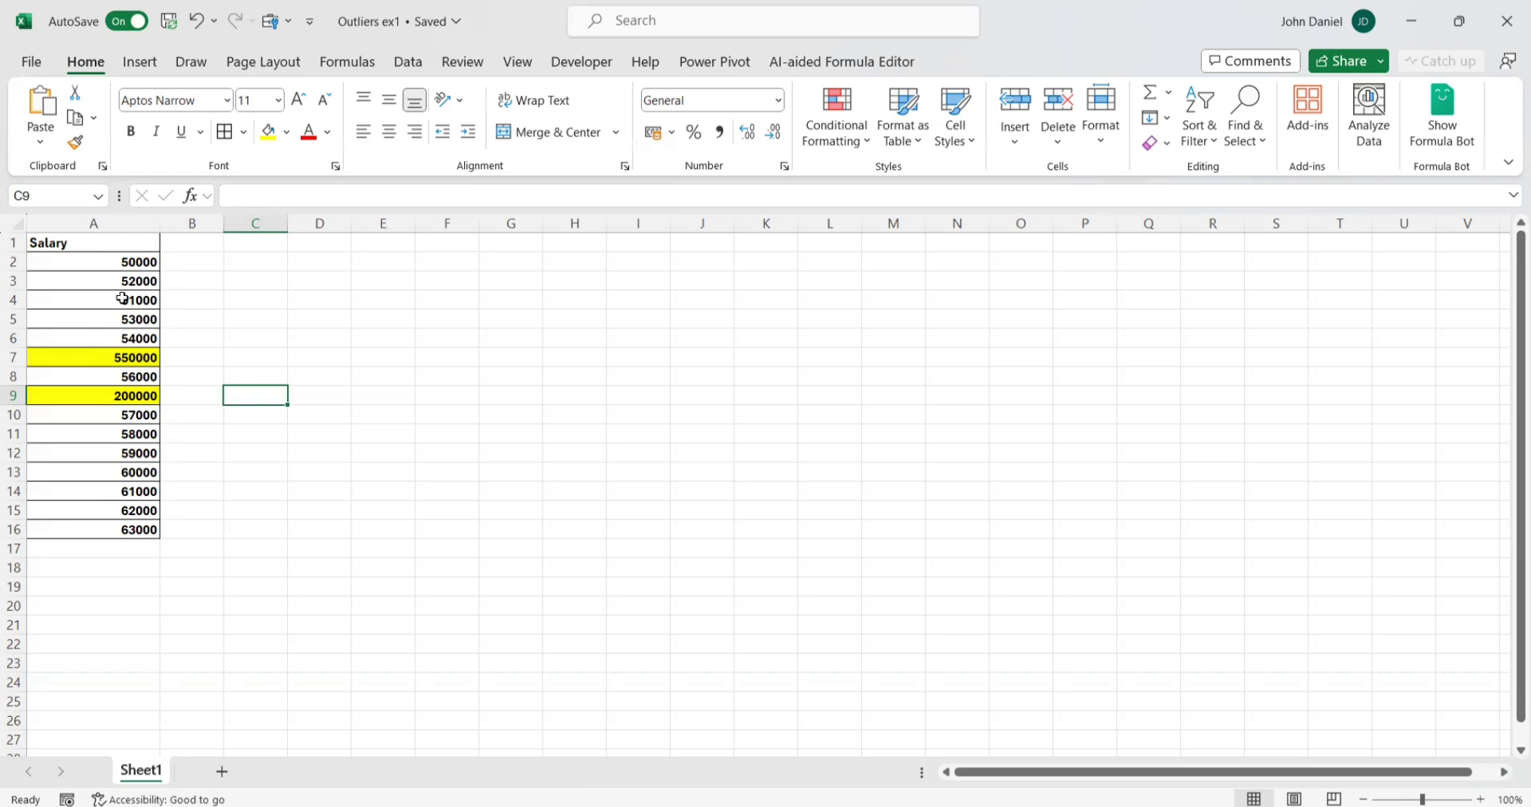
Review the Excel Salary values from 50000 in A2 to the 550000 and 200000 outliers.
click(128, 261)
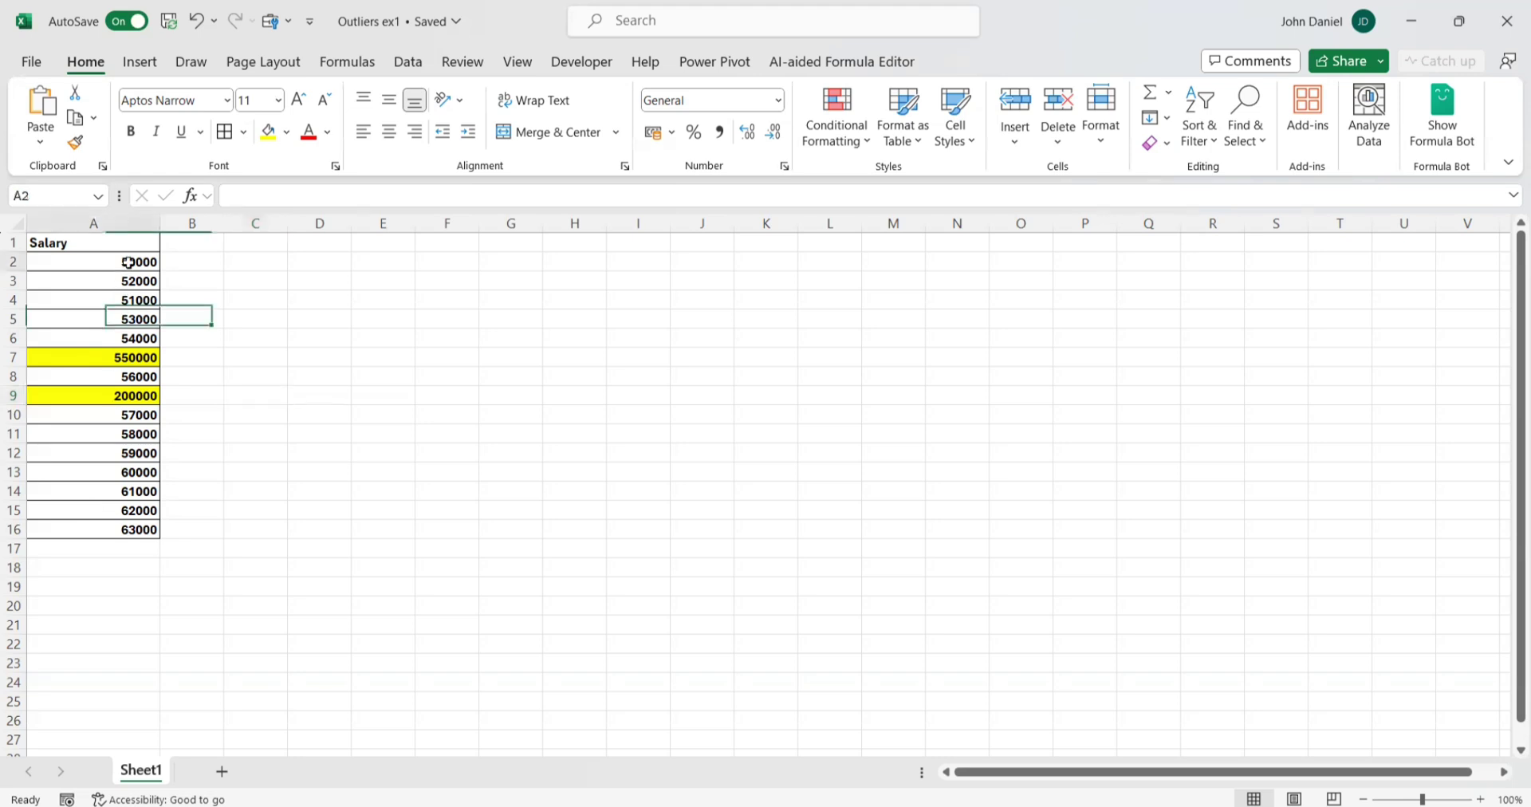
click(111, 527)
click(149, 257)
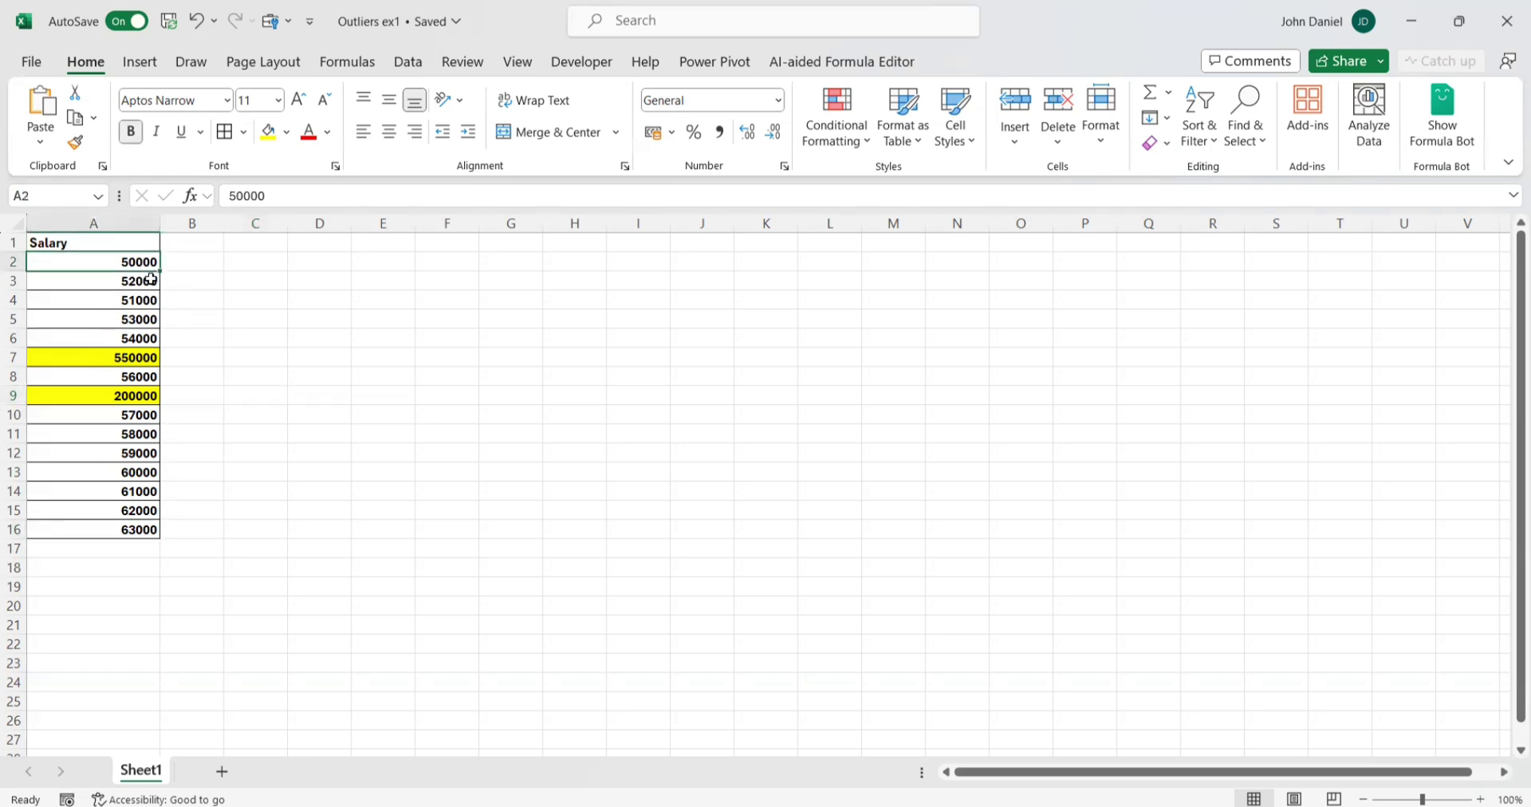
click(148, 275)
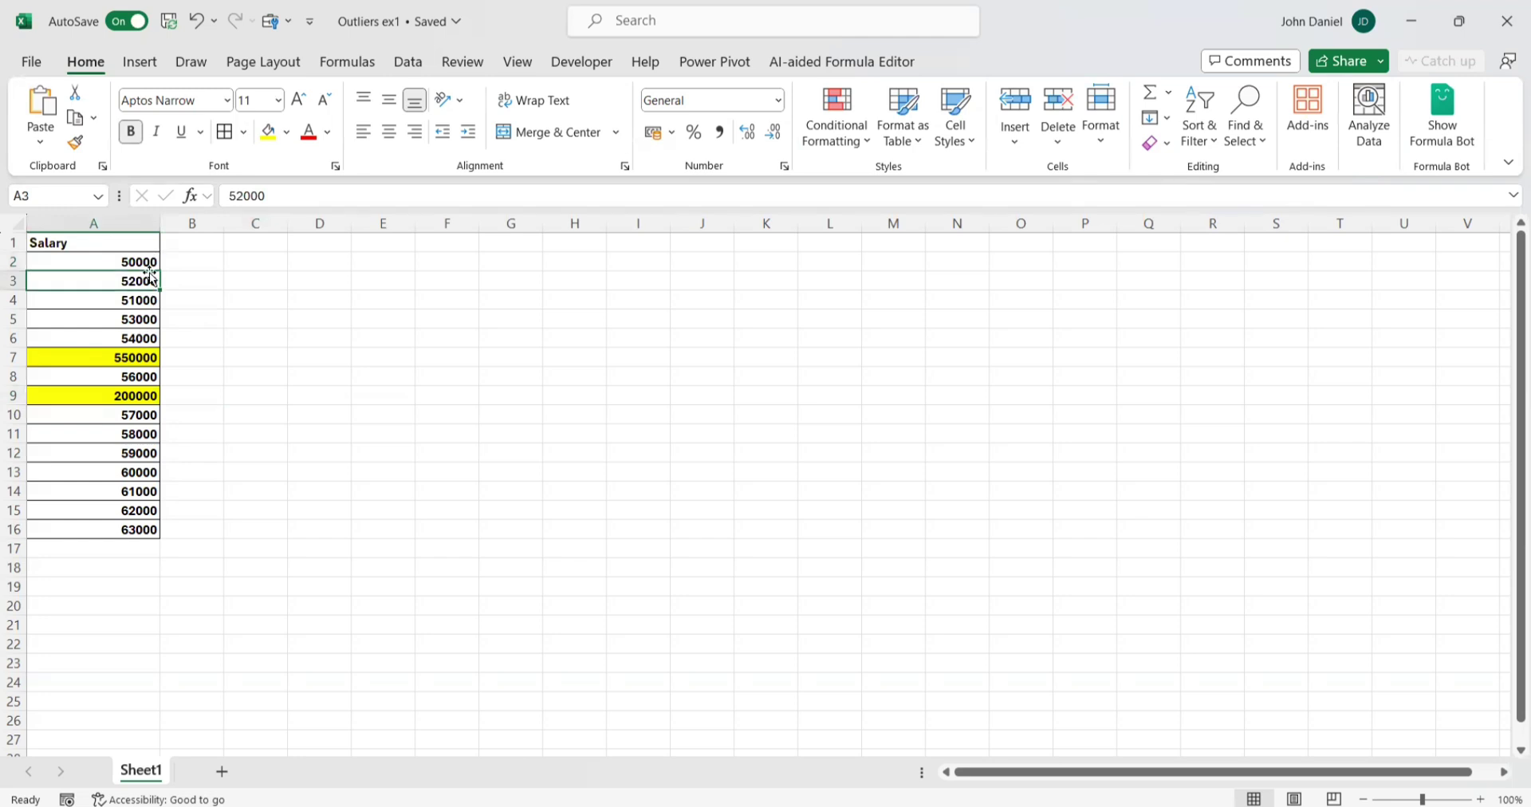
click(119, 358)
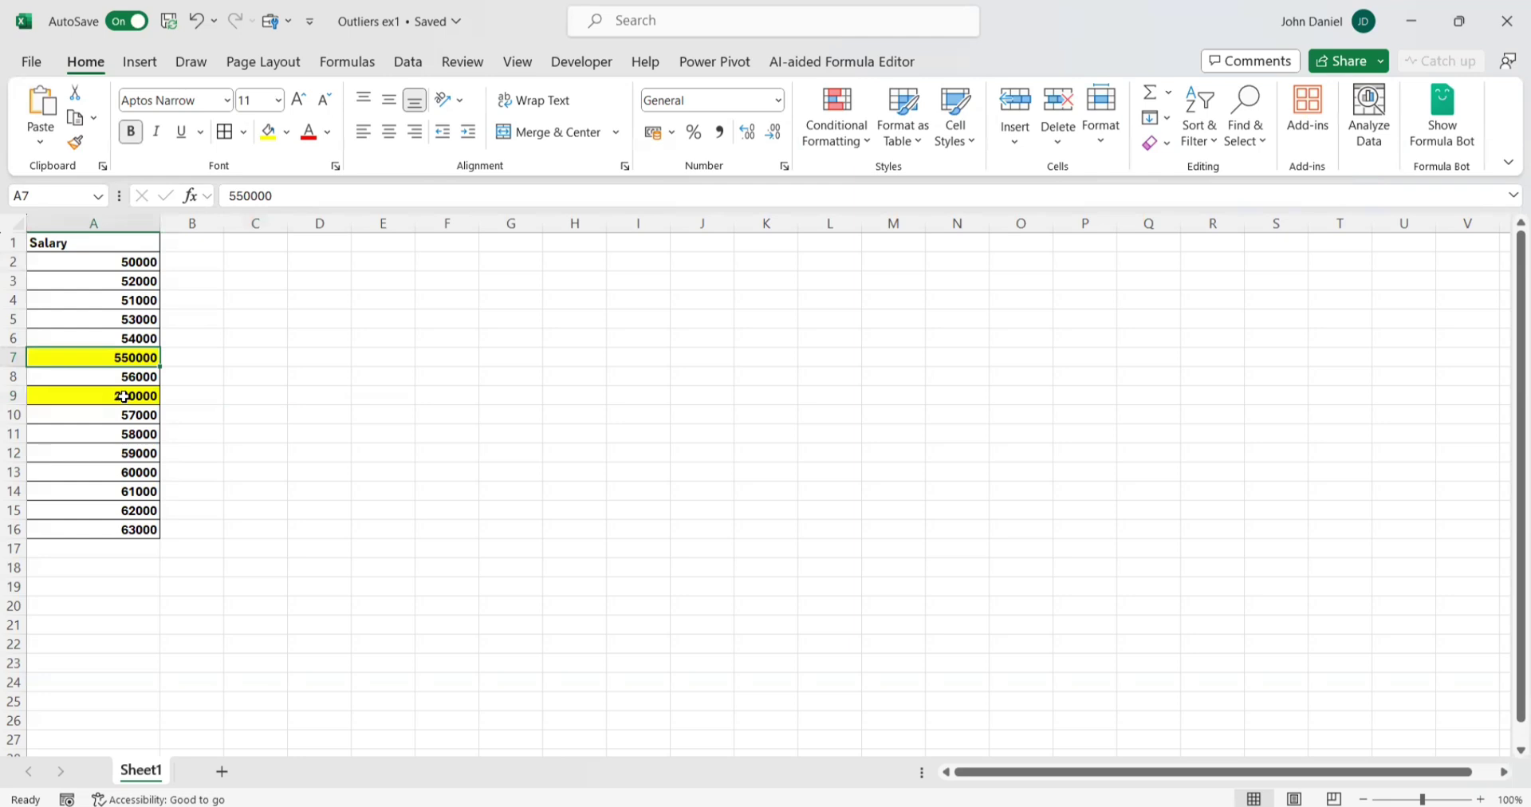
click(124, 396)
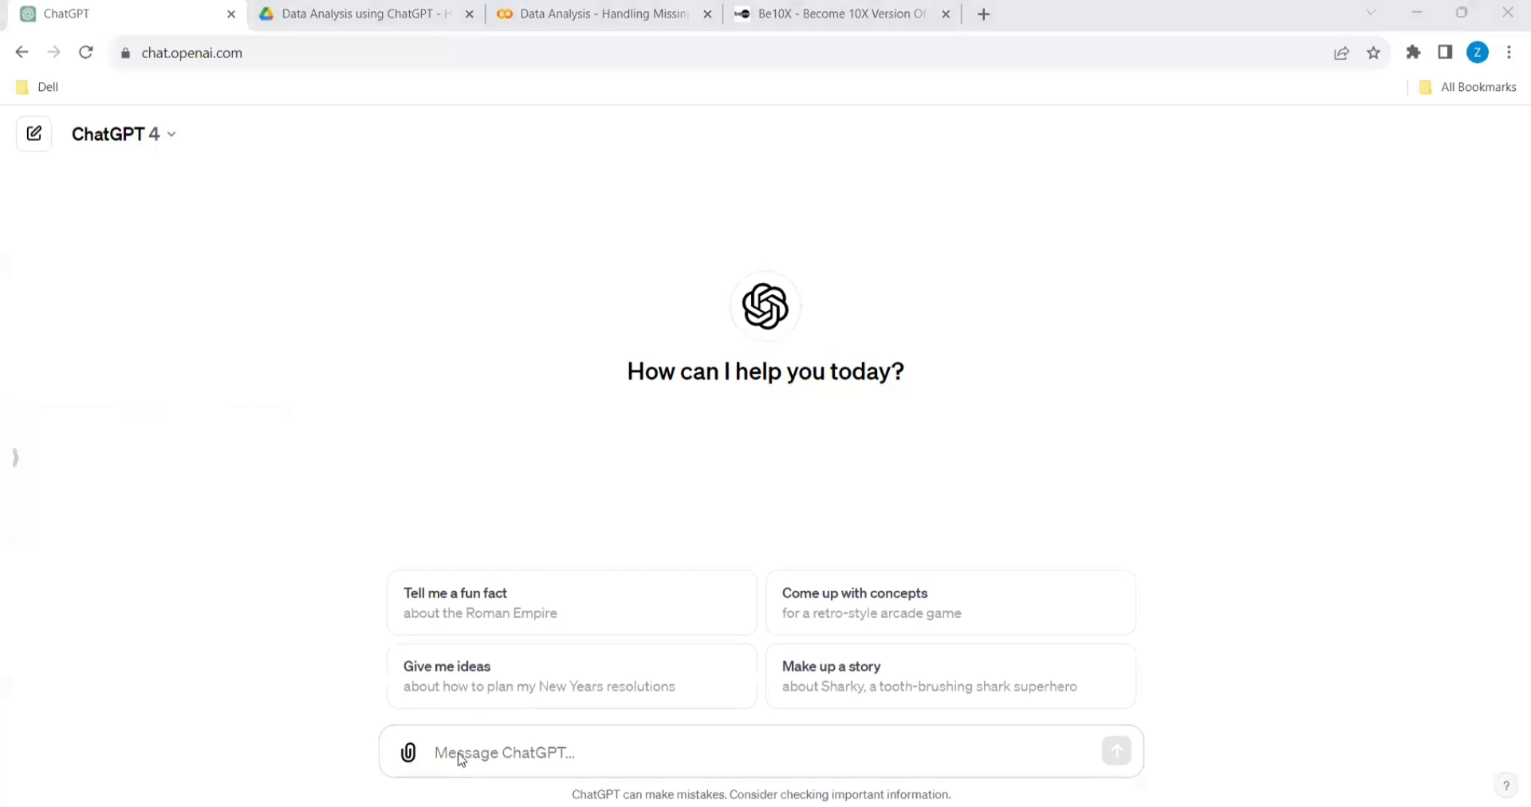
Write a prompt asking for simple Python code that handles salary outliers and displays output without them.
click(461, 759)
text(Below are the )
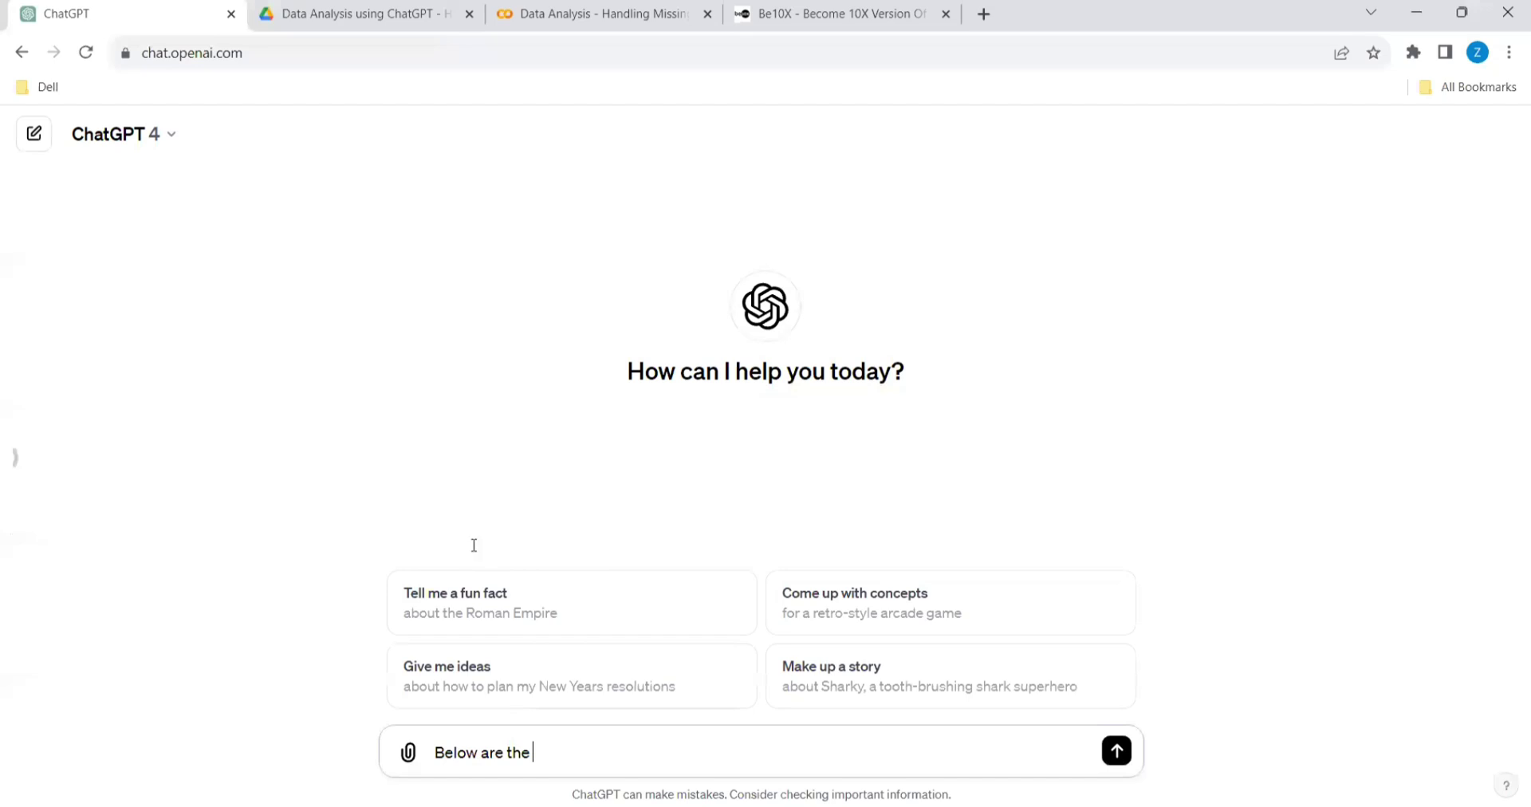
text(salary of the employees)
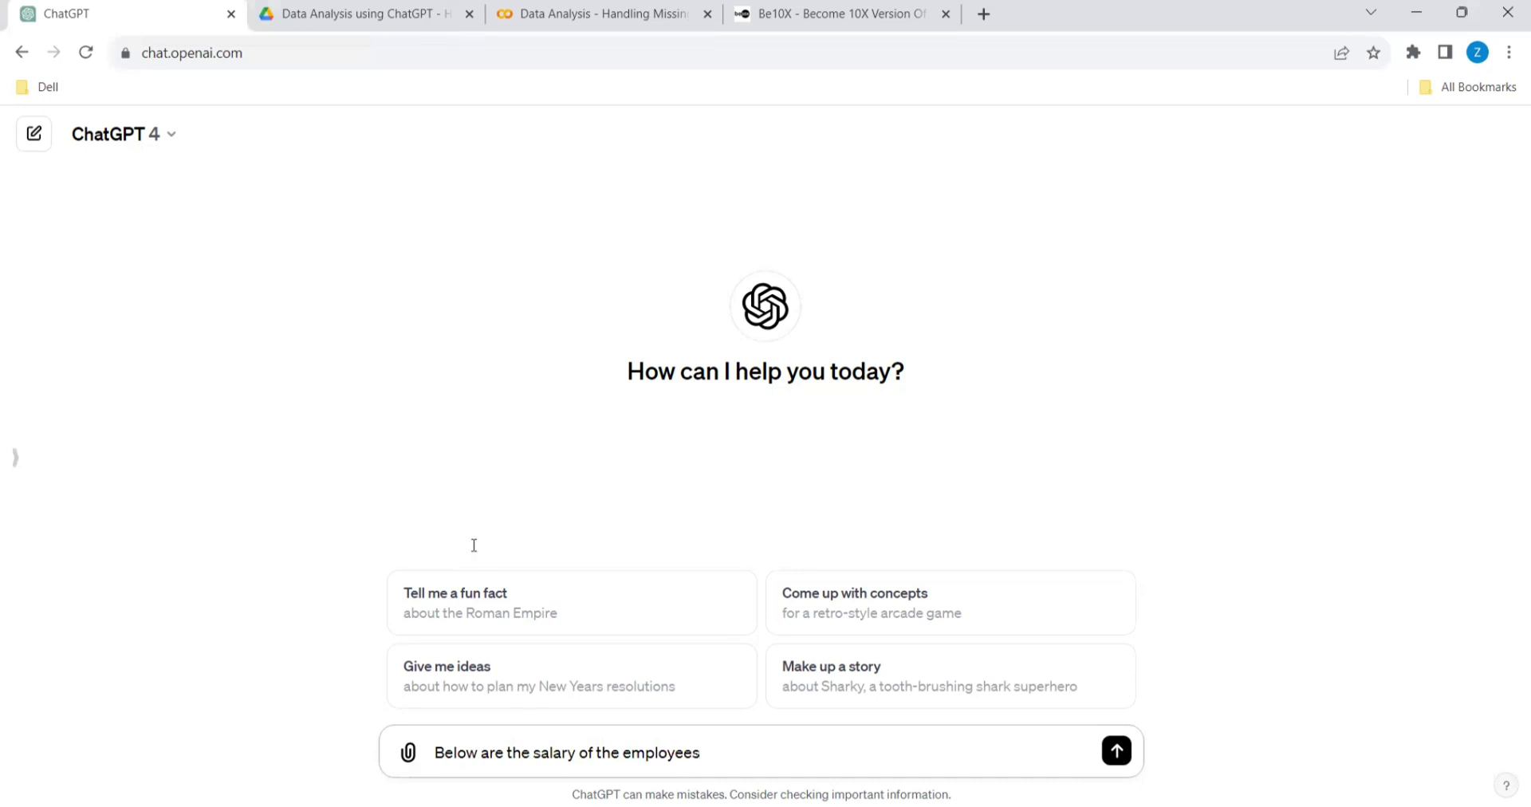
text(. Handle o)
text(utliers )
text(using )
text(a)
key(BackSpace)
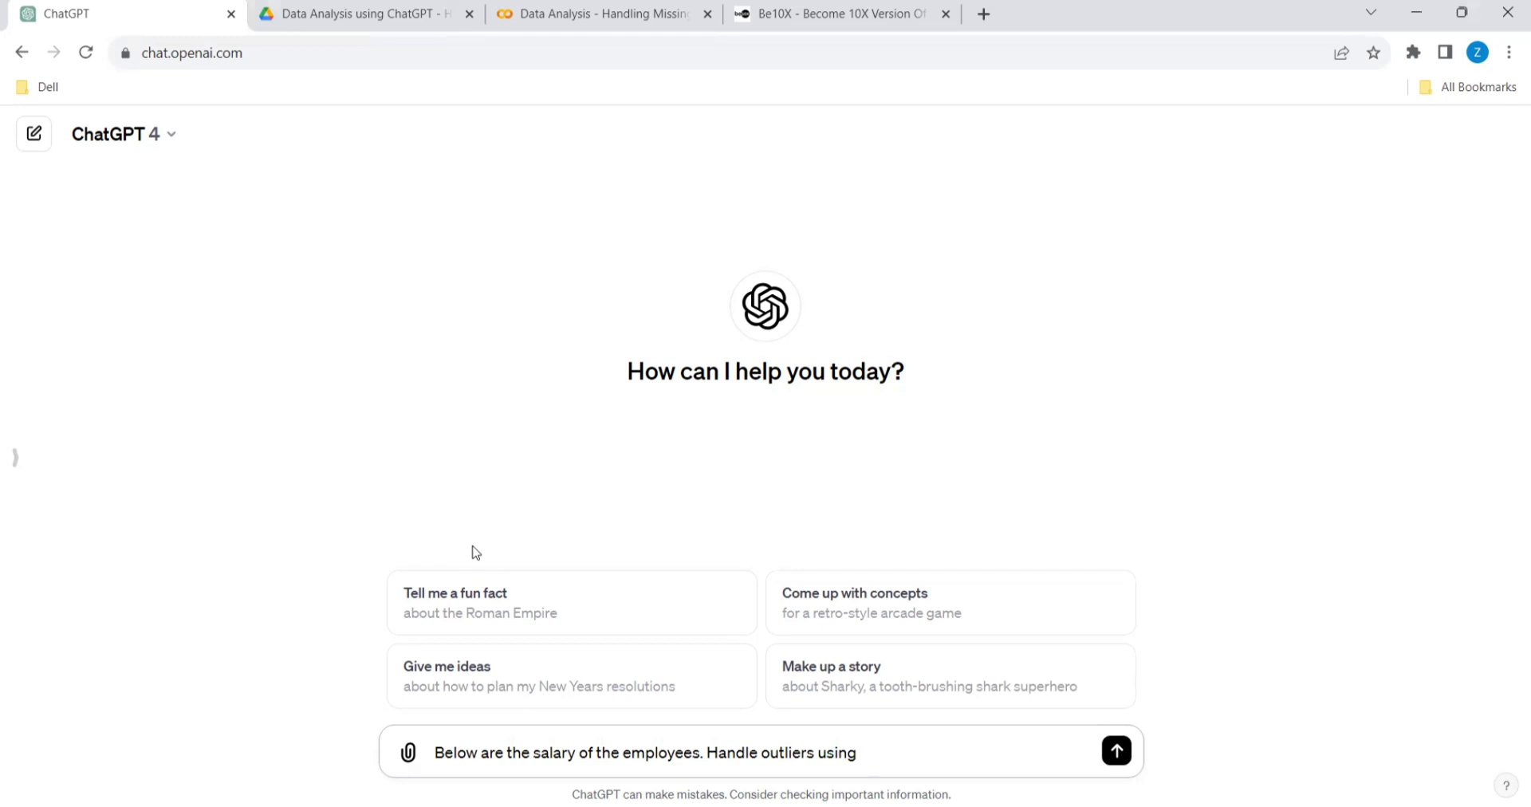
text(a simple Python code )
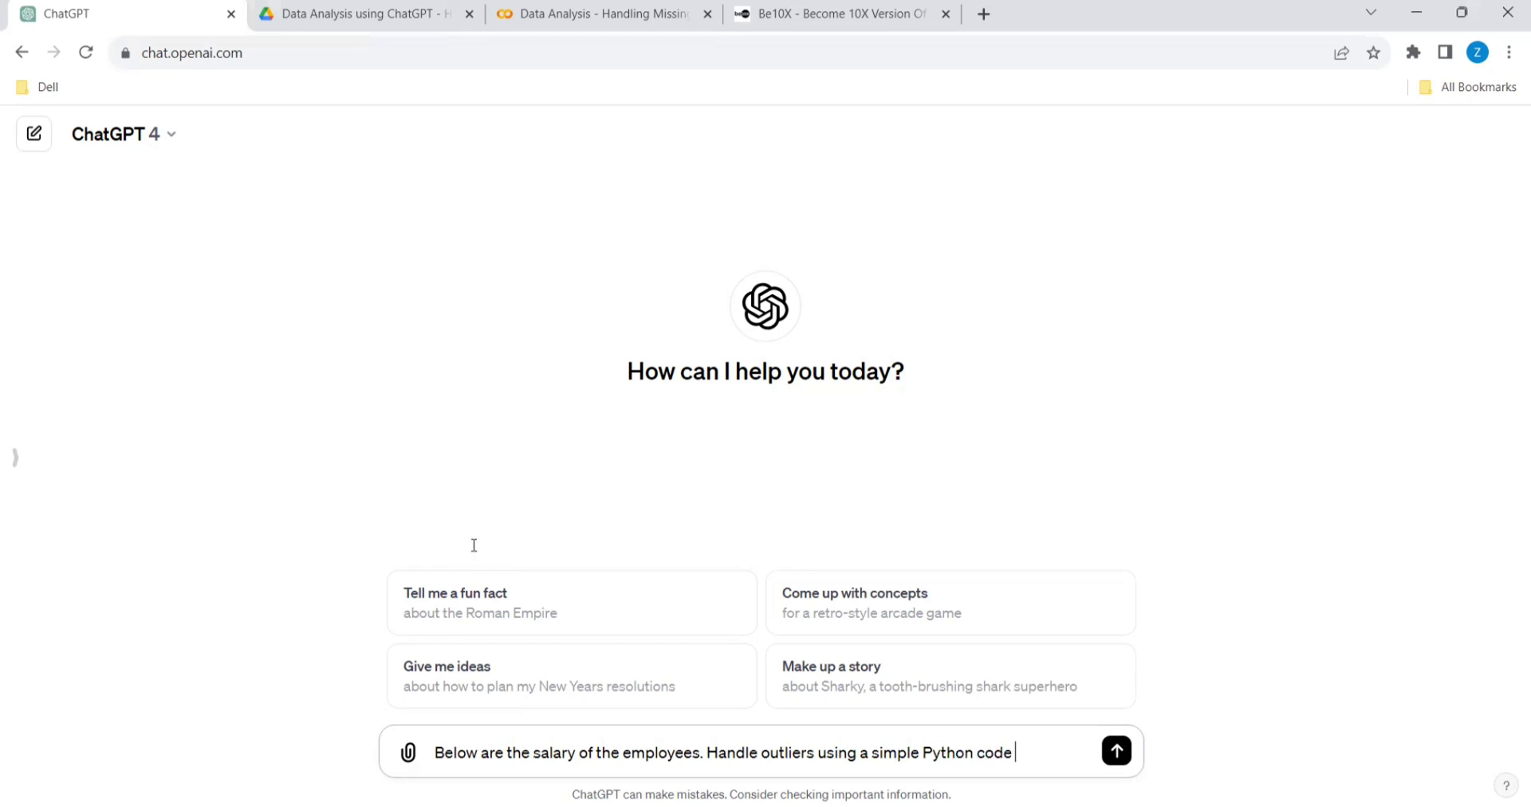
text(and display the)
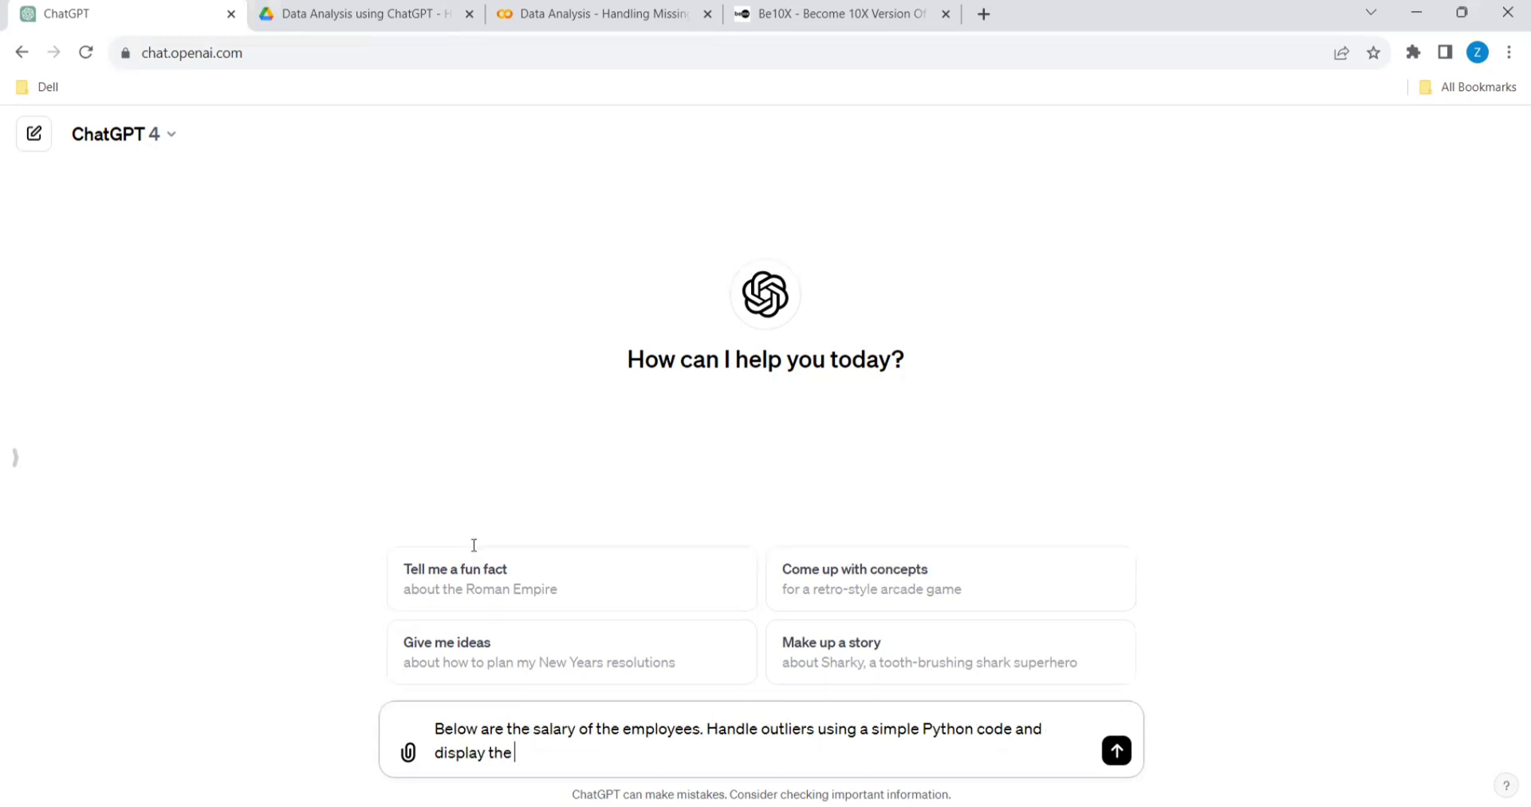
text( output withtout outliers)
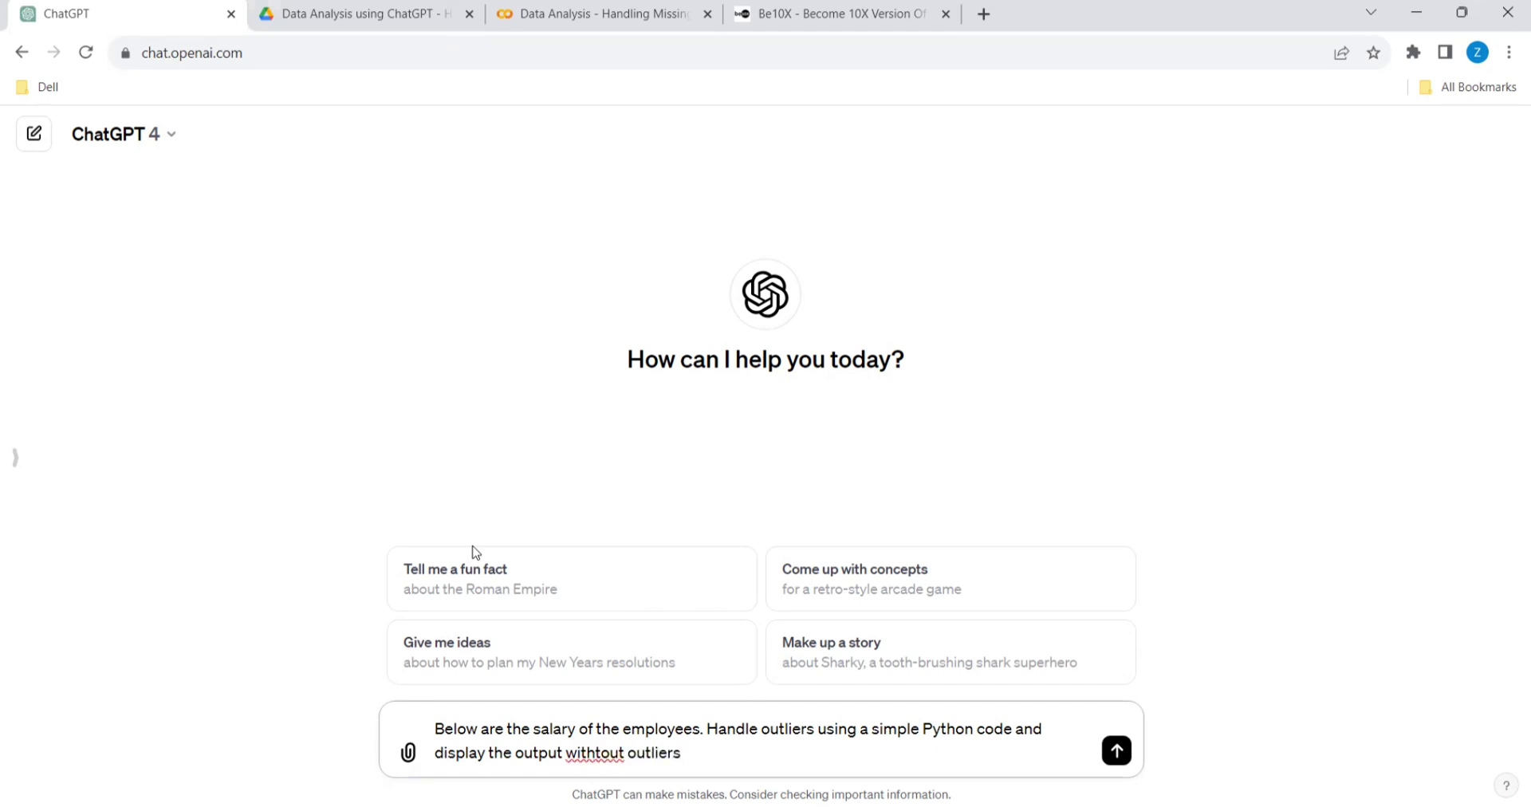
text(.)
Paste the comma-separated salary list on a new line below the prompt.
key(shift+Return)
key(shift+Return)
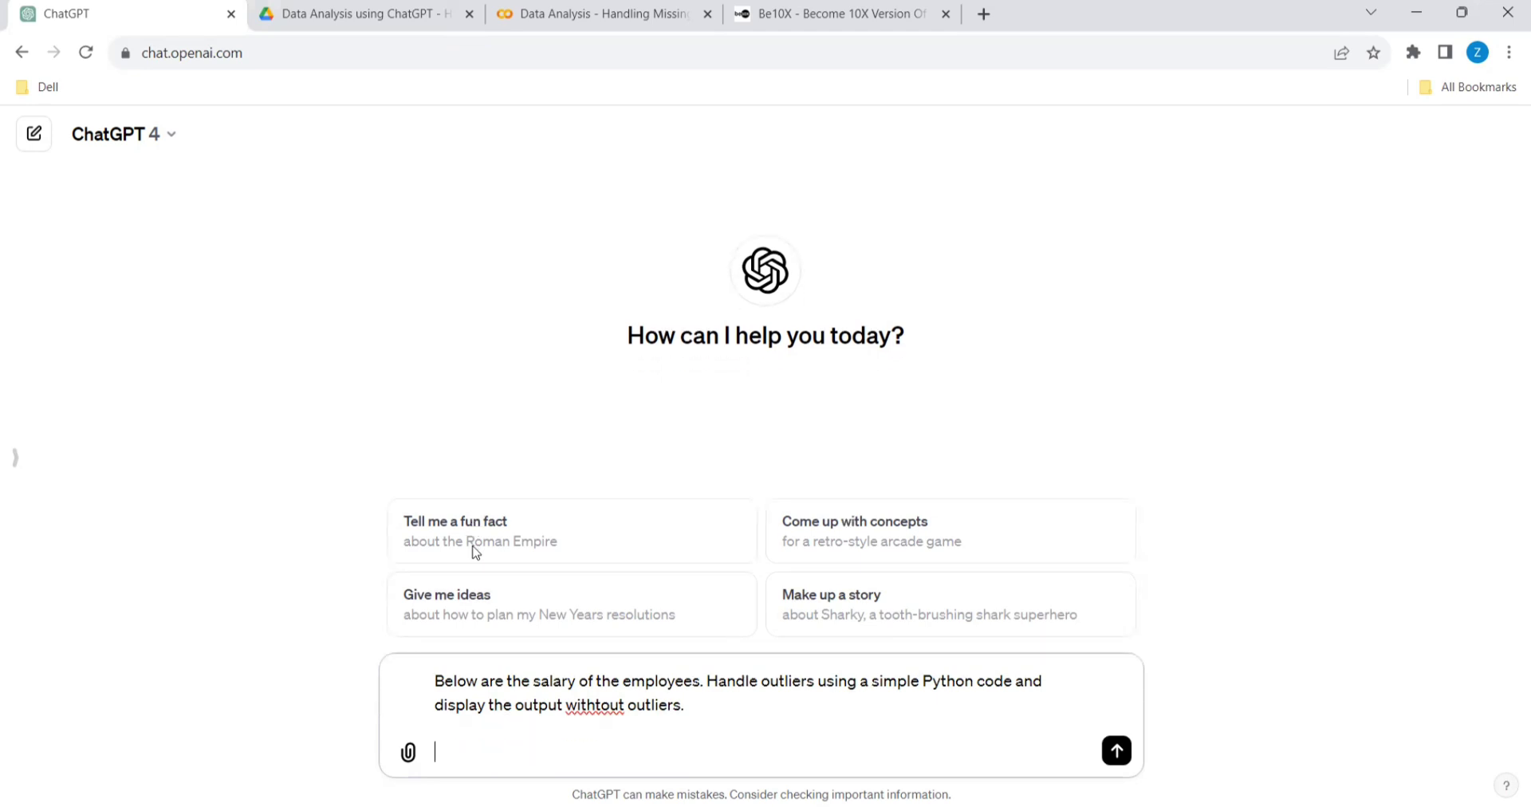
key(alt+Tab)
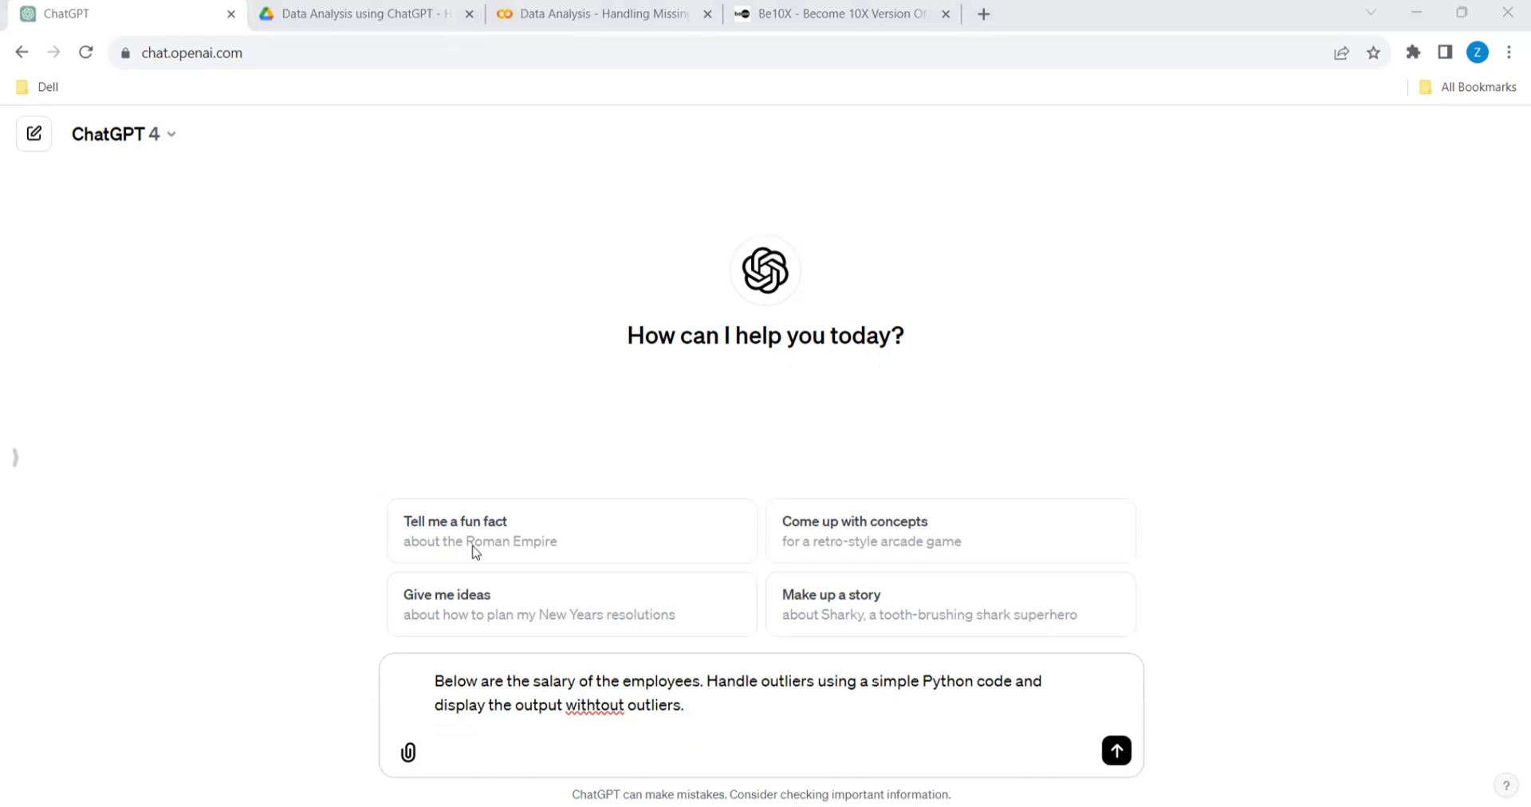
key(alt+Tab)
text(50000,52000,51000,53000,54000,550000,56000,200000,57000,58000,59000,60000,61000,62000,63000)
Send the salary prompt and review ChatGPT's reply excluding $550,000 and $200,000.
key(Return)
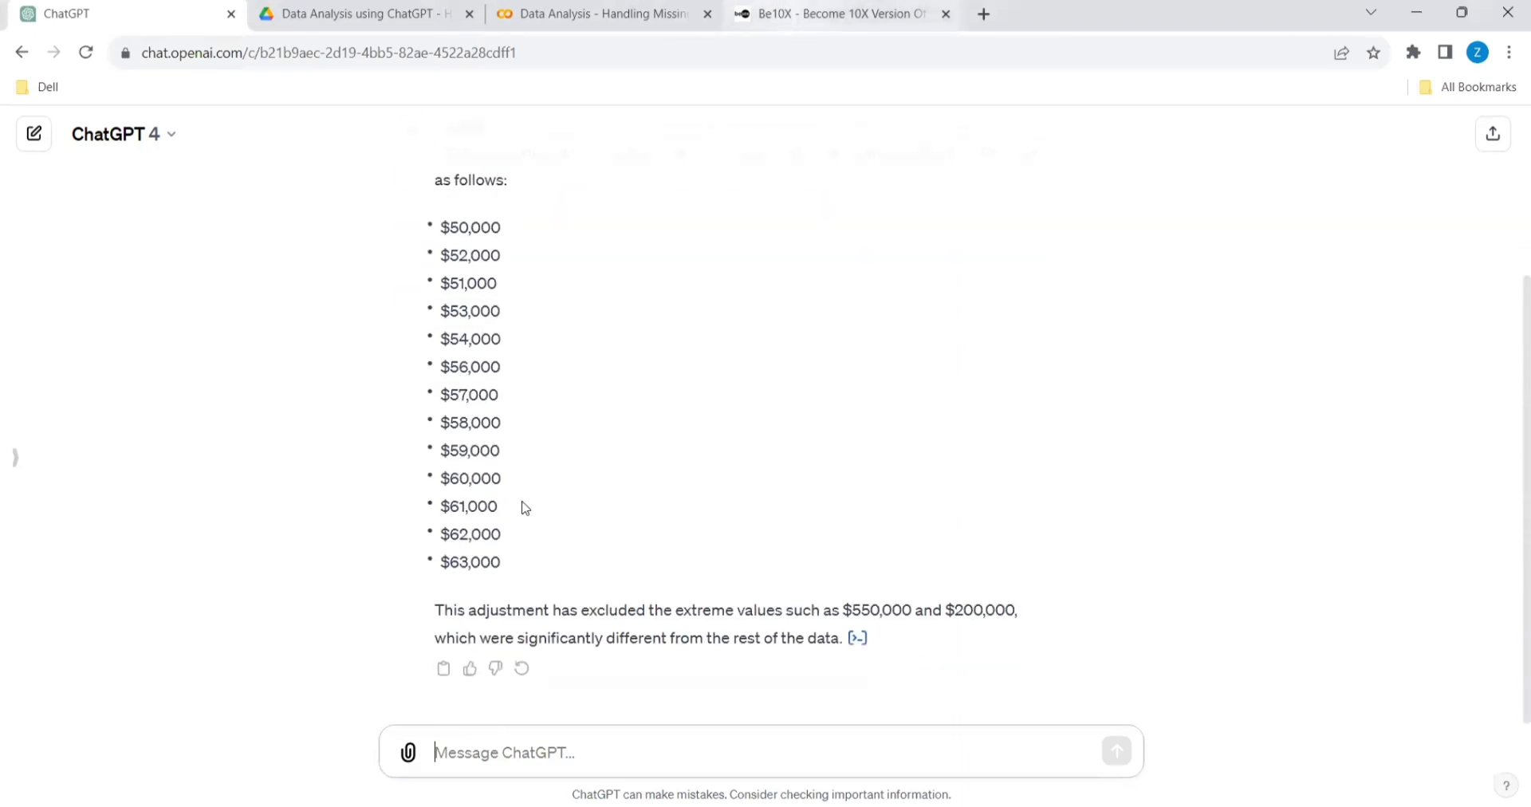
scroll(525, 505, up, 3)
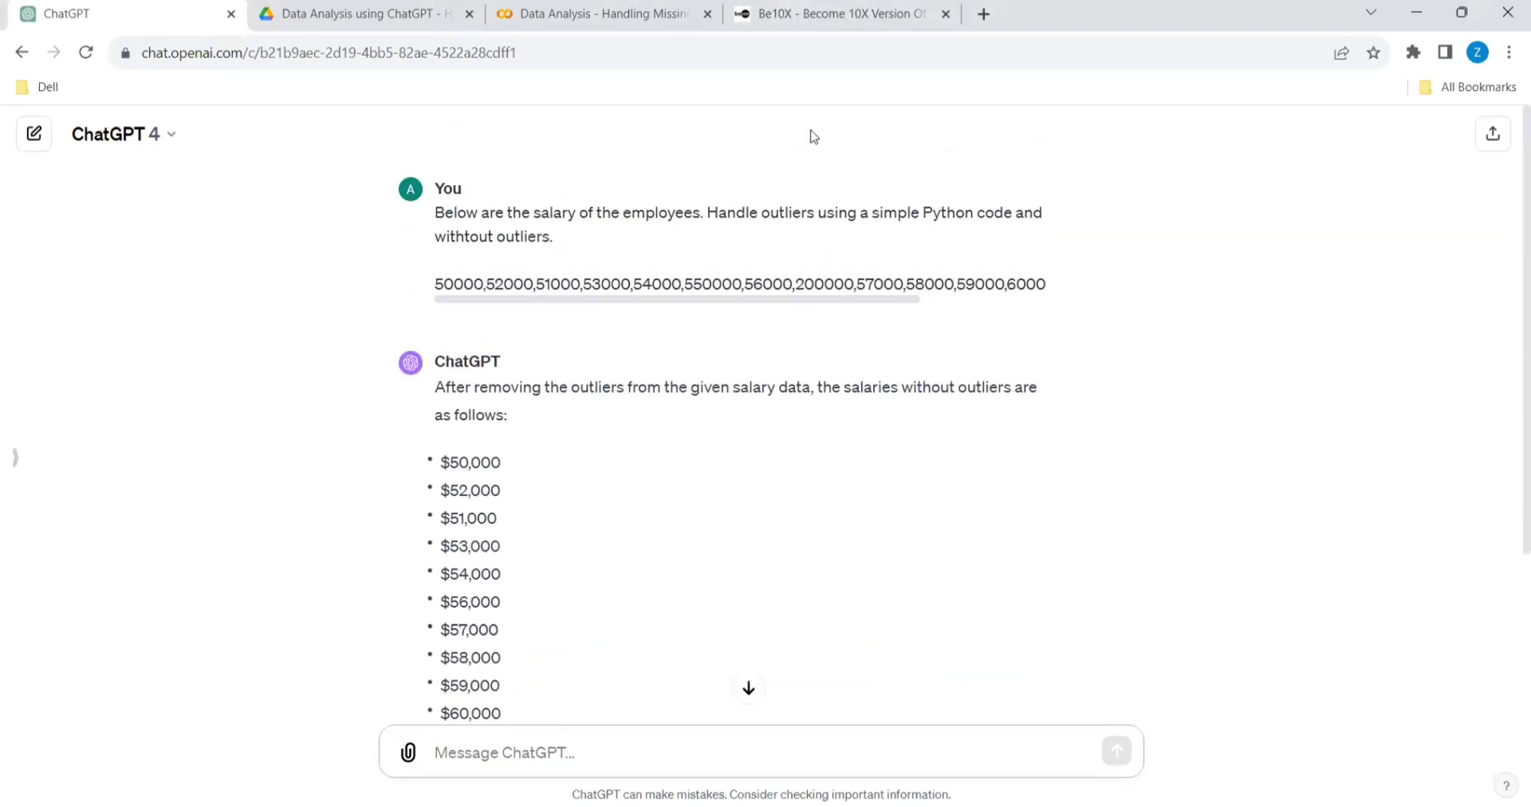
Browse the Be10x website down to the What Will You Get? section.
click(845, 14)
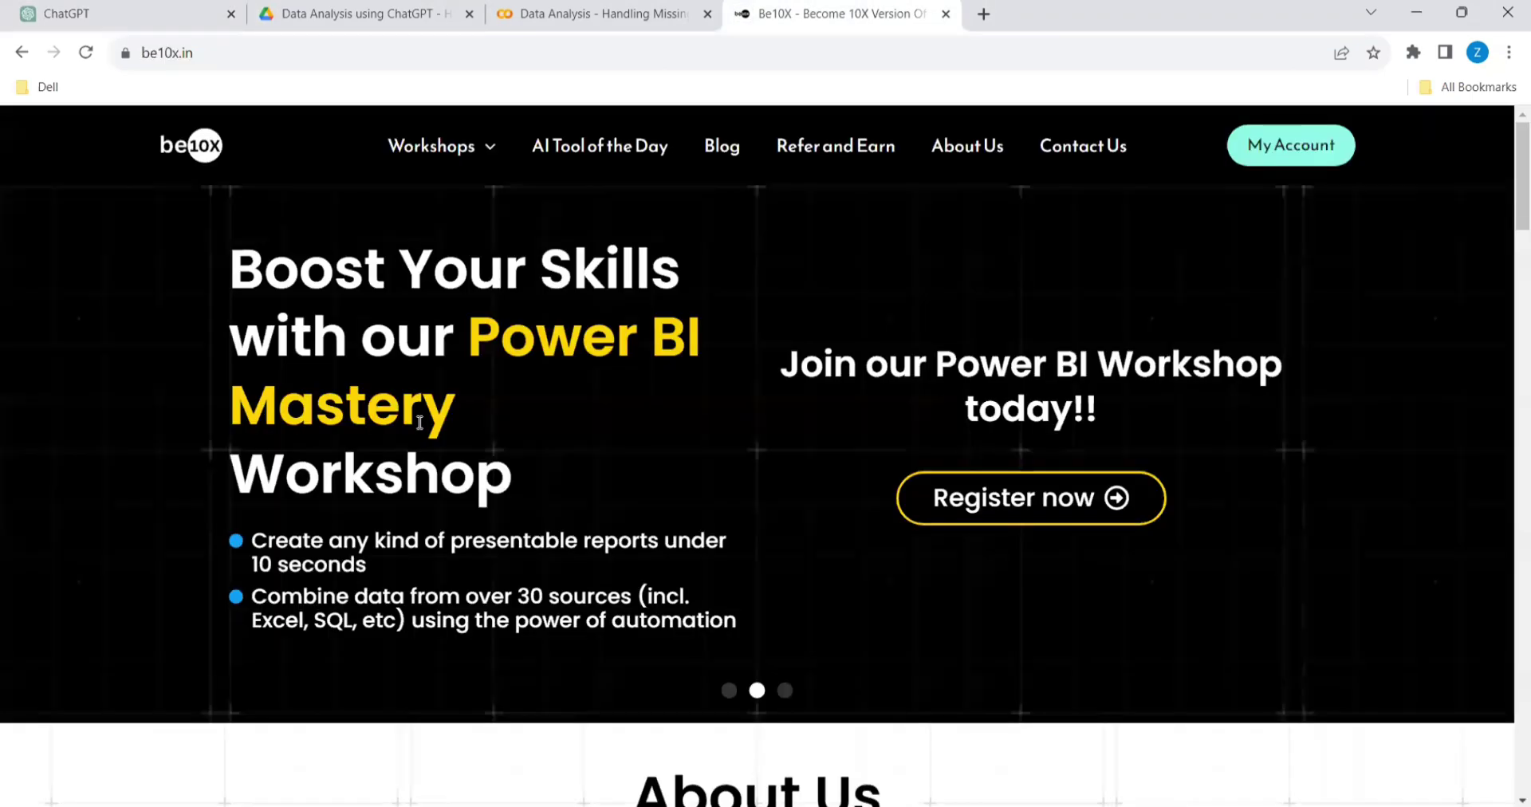
click(294, 52)
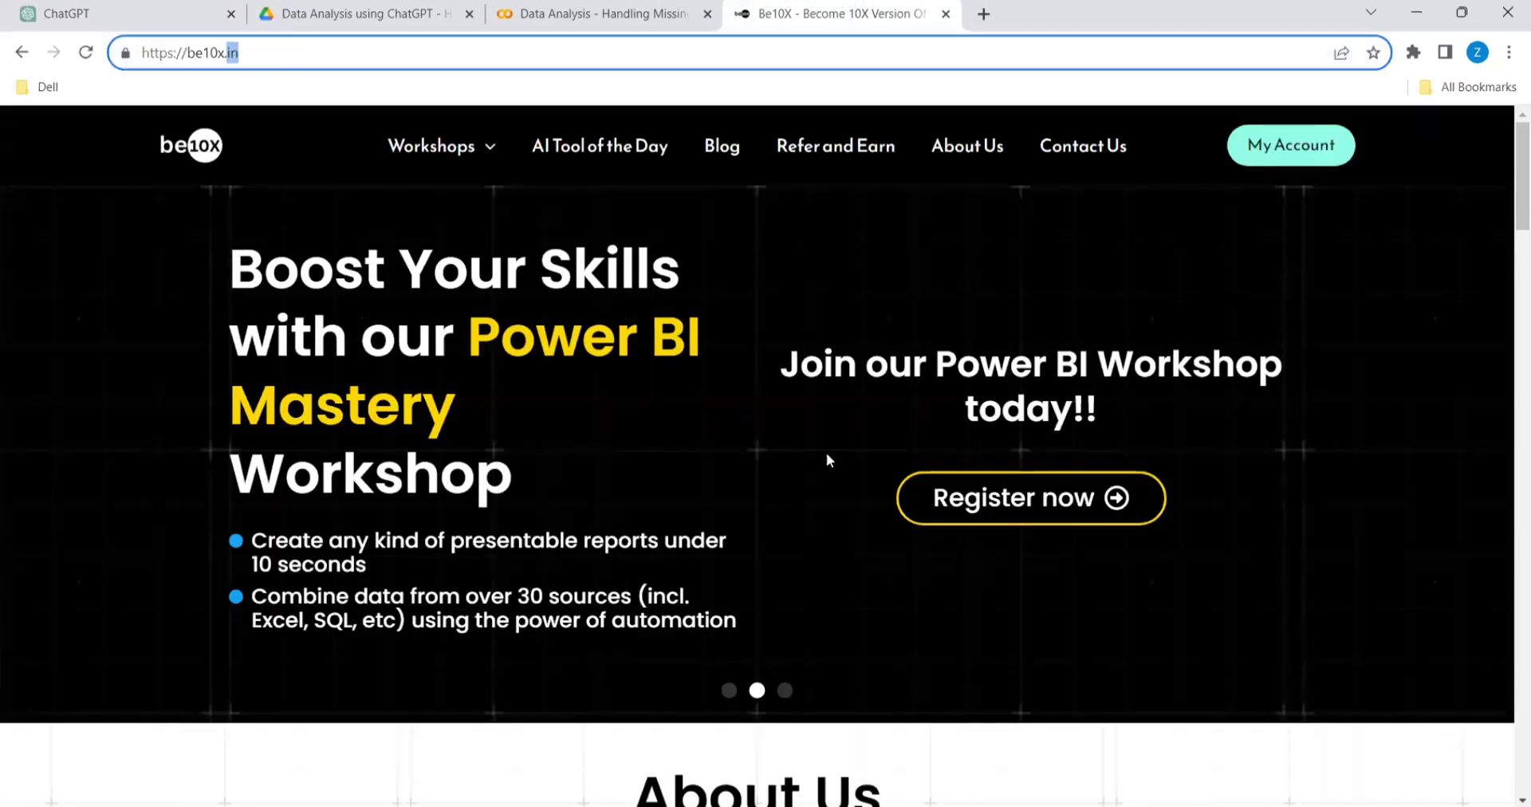
scroll(821, 527, down, 12)
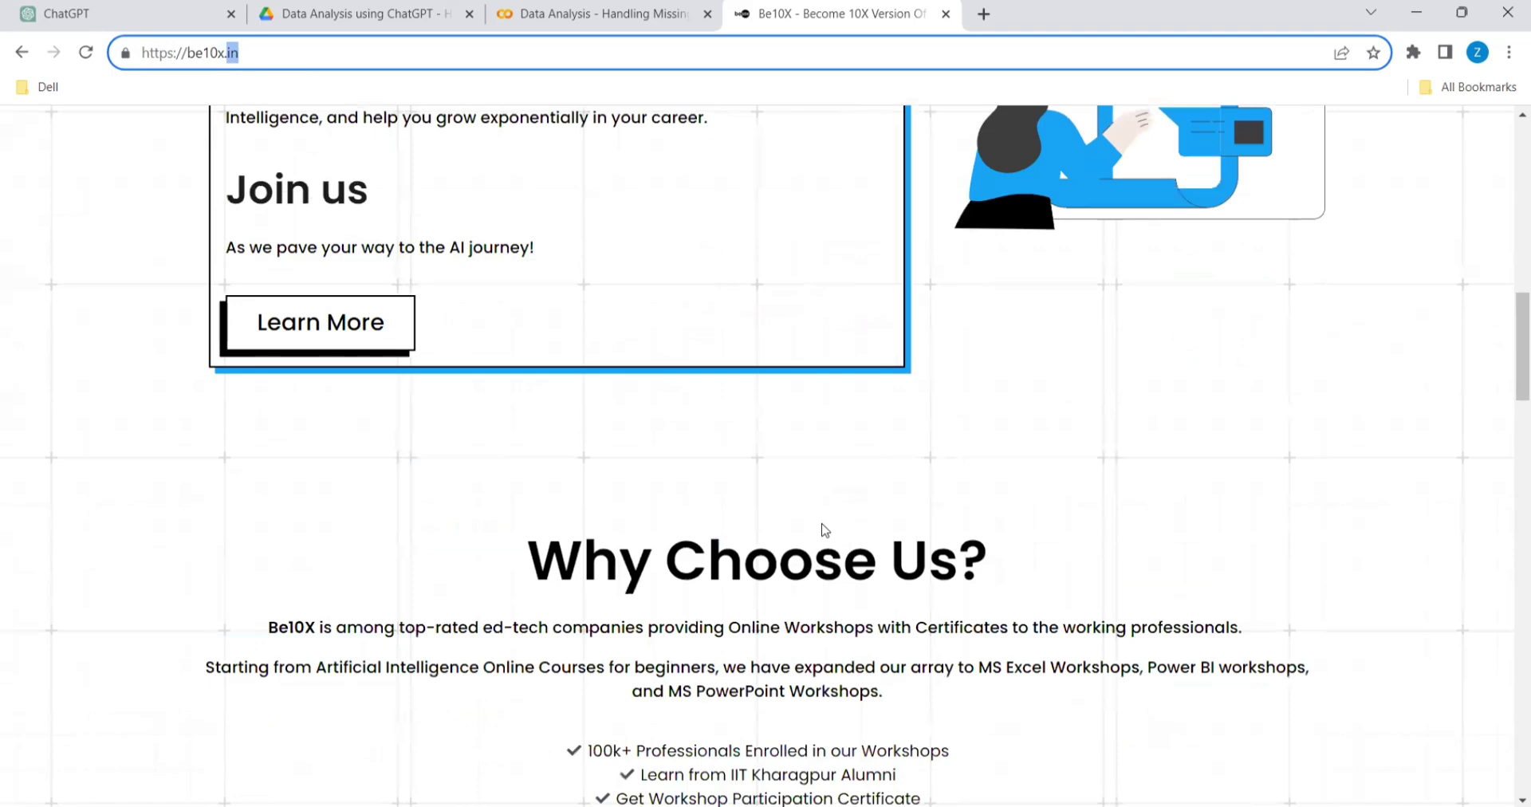
scroll(821, 526, down, 11)
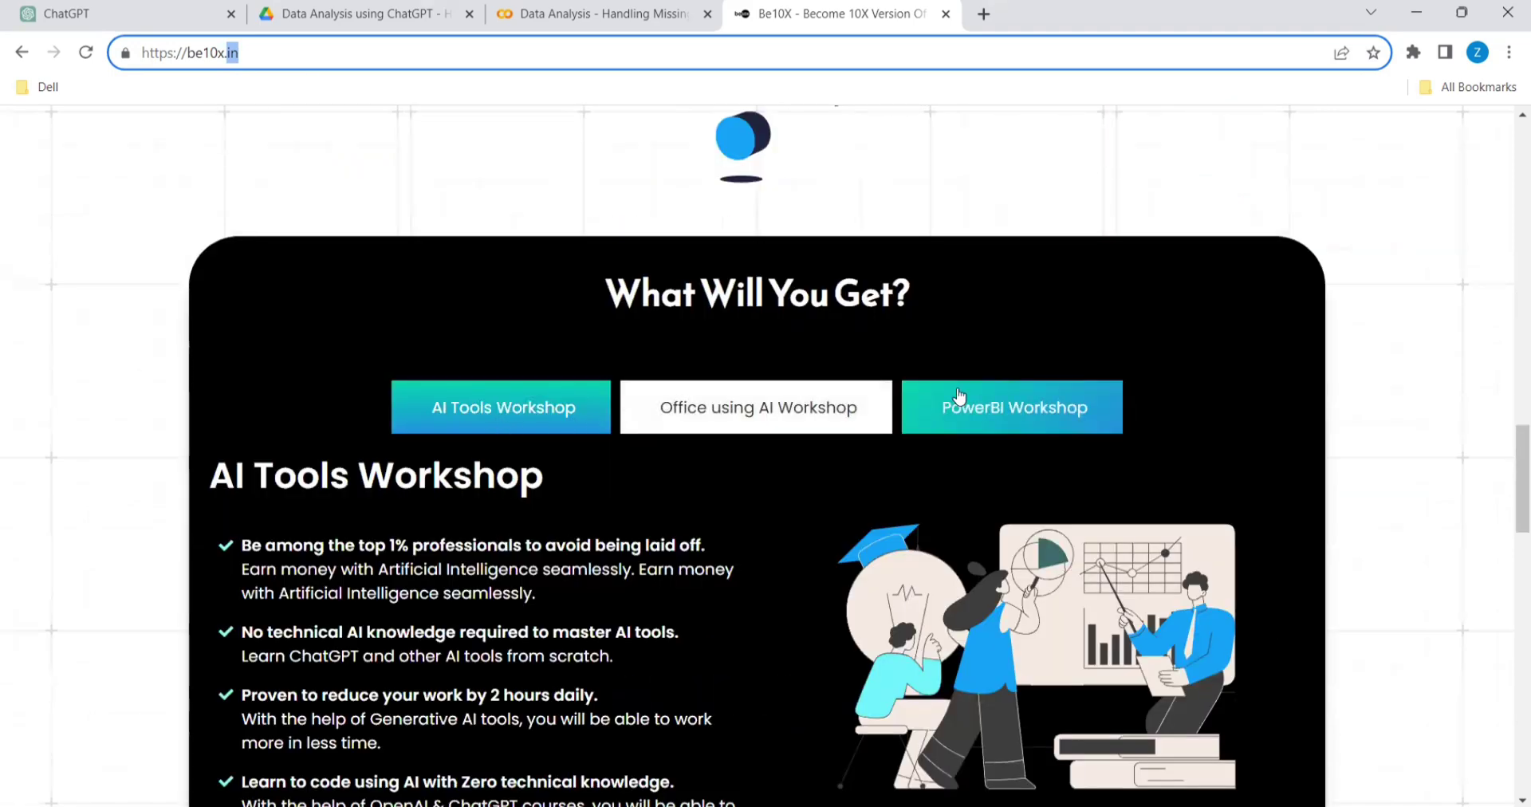
click(522, 415)
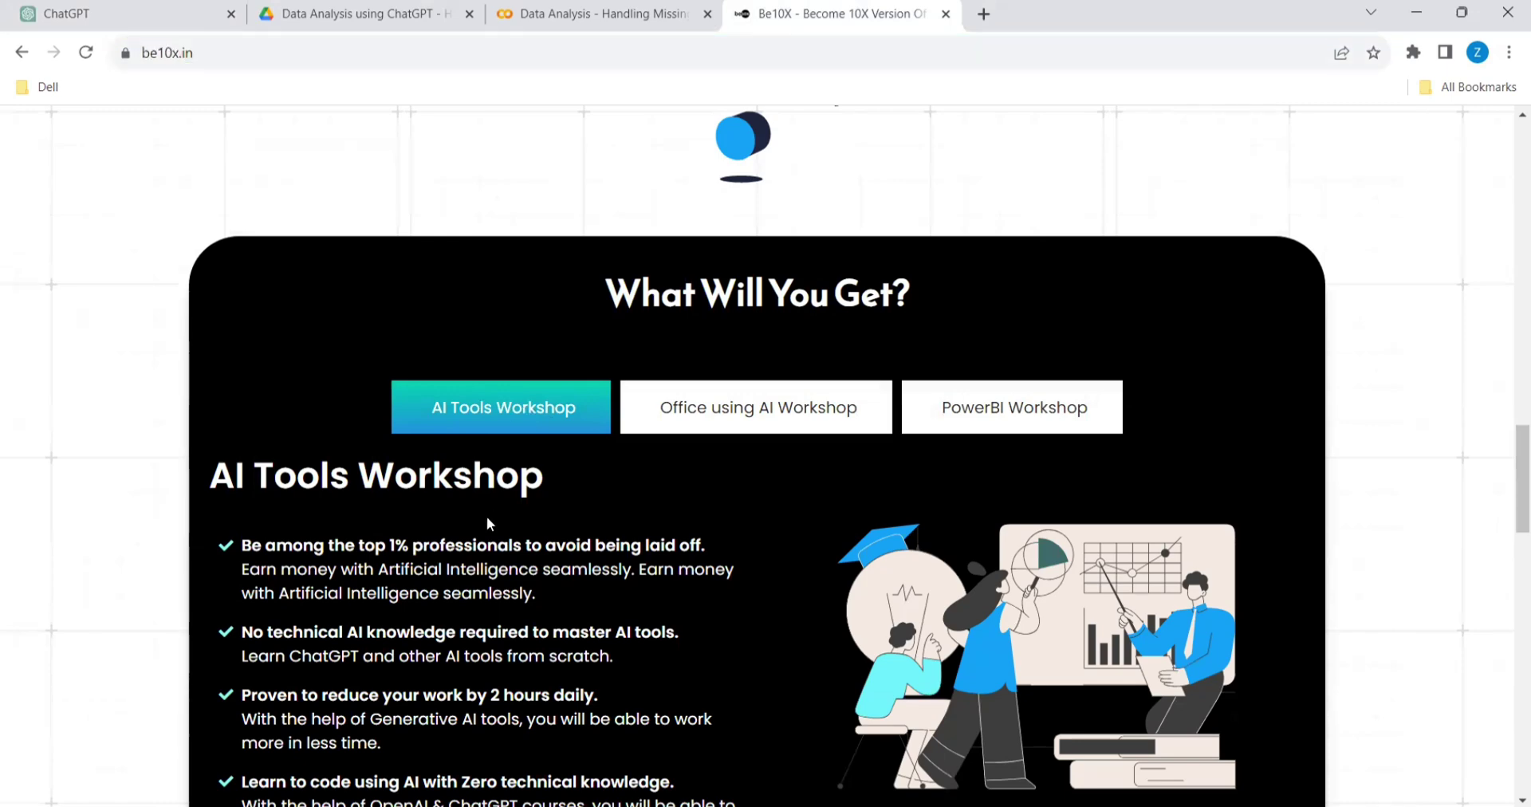
scroll(501, 550, down, 5)
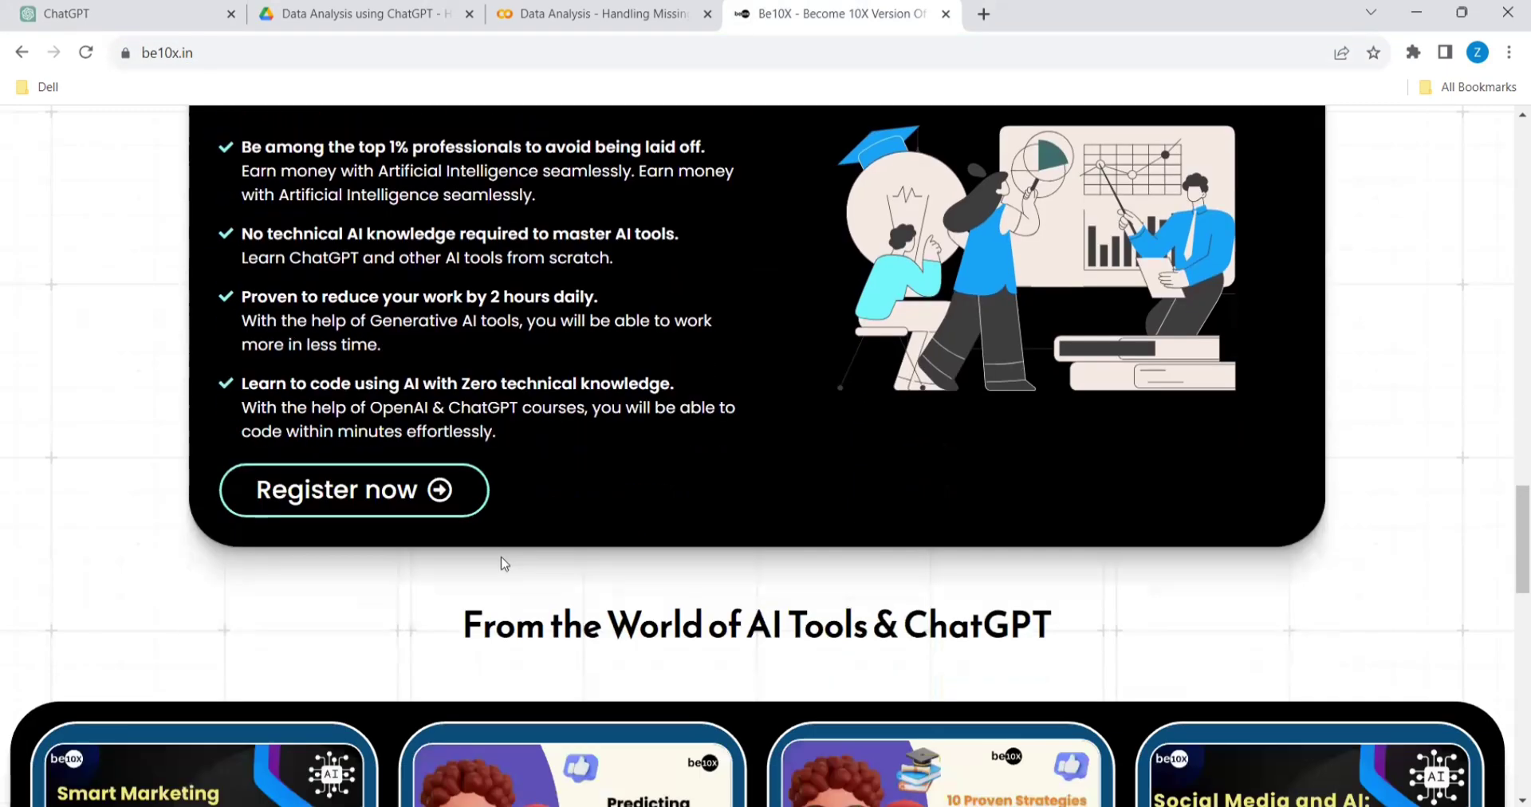
Look through the AI Tools & ChatGPT workshop registration page, then return to the ChatGPT conversation.
click(393, 494)
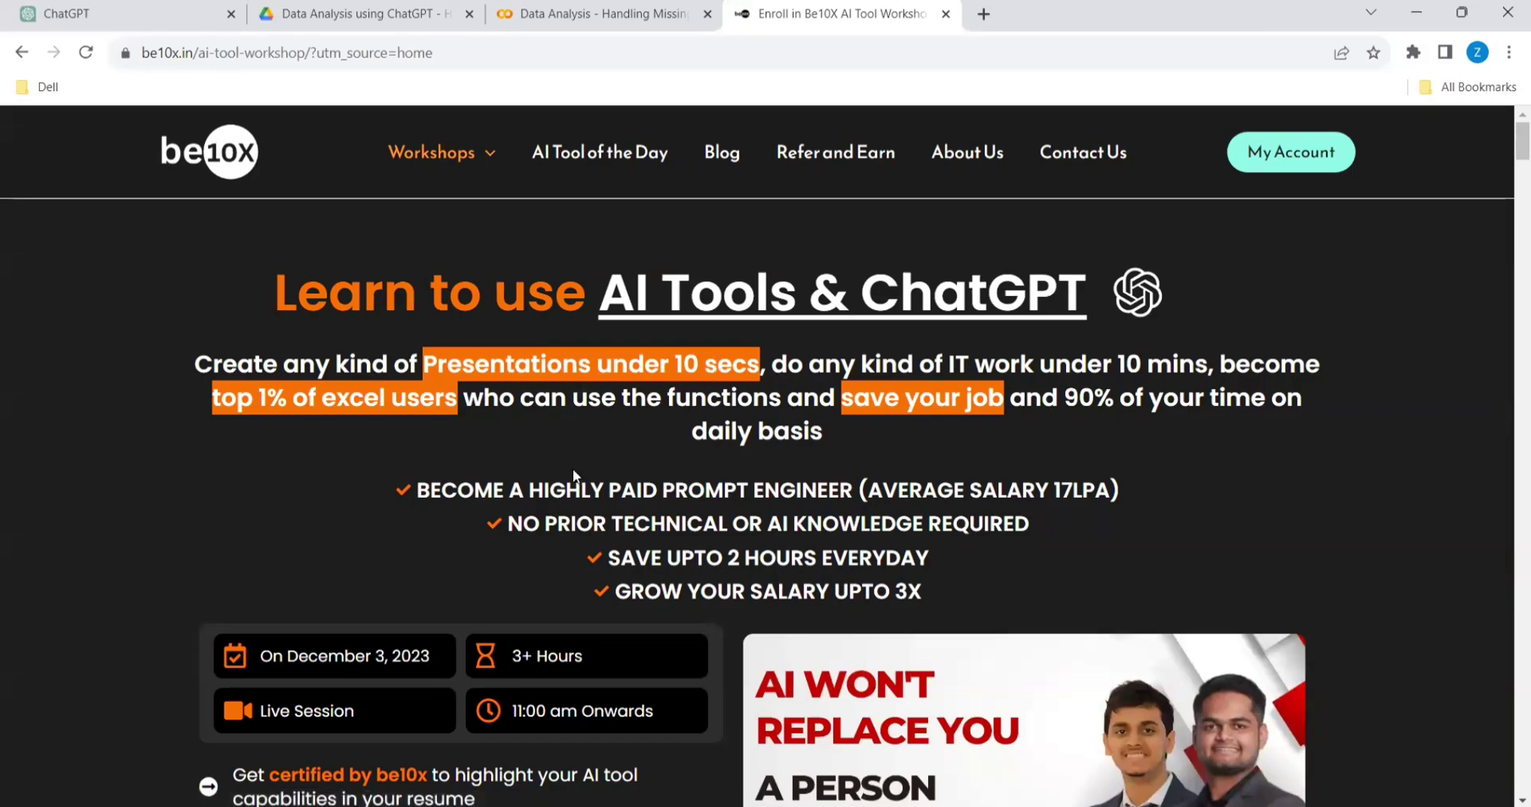
scroll(572, 467, down, 6)
scroll(570, 466, down, 4)
scroll(571, 466, down, 5)
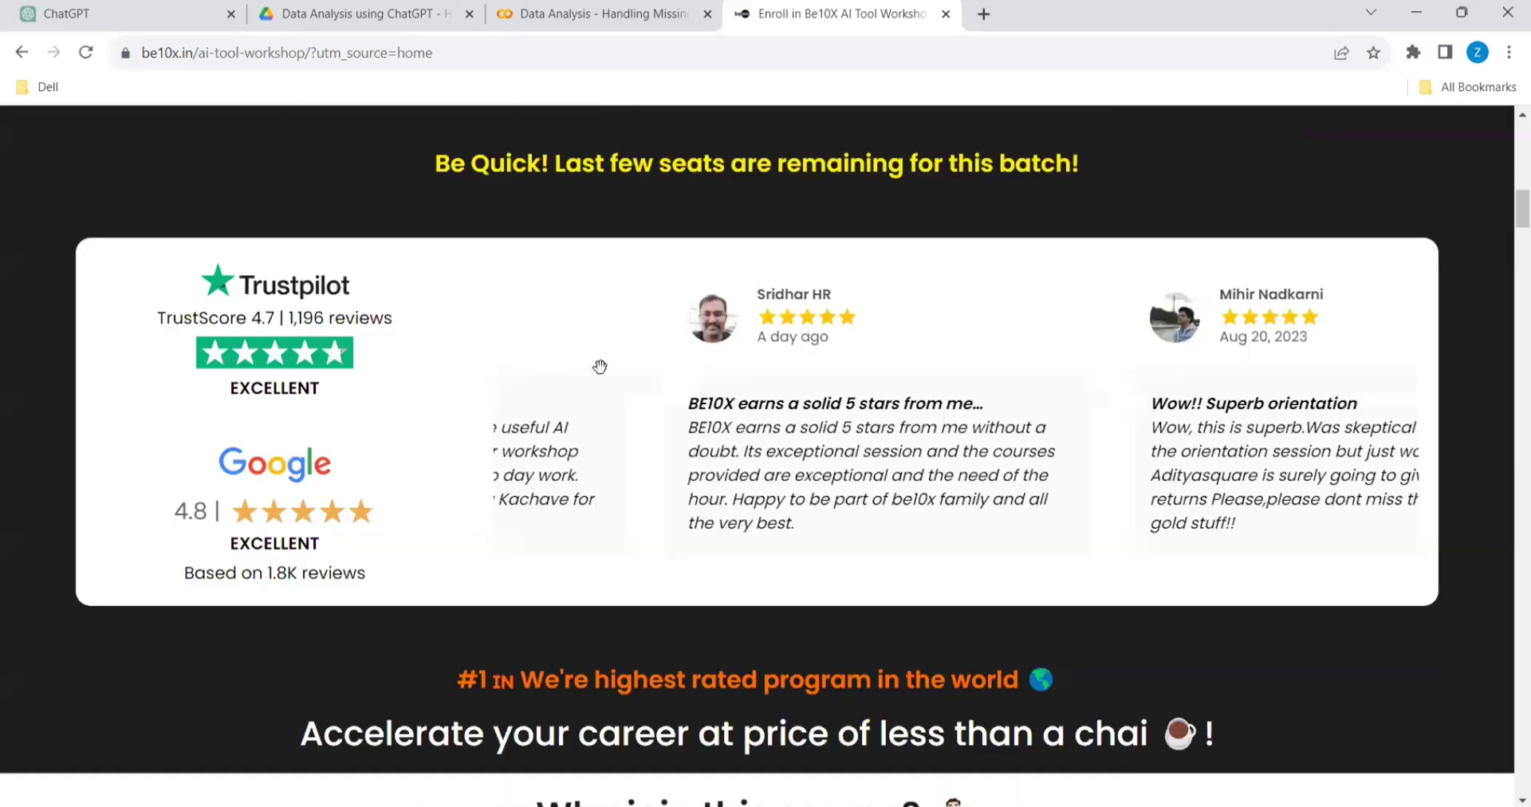
scroll(708, 502, down, 4)
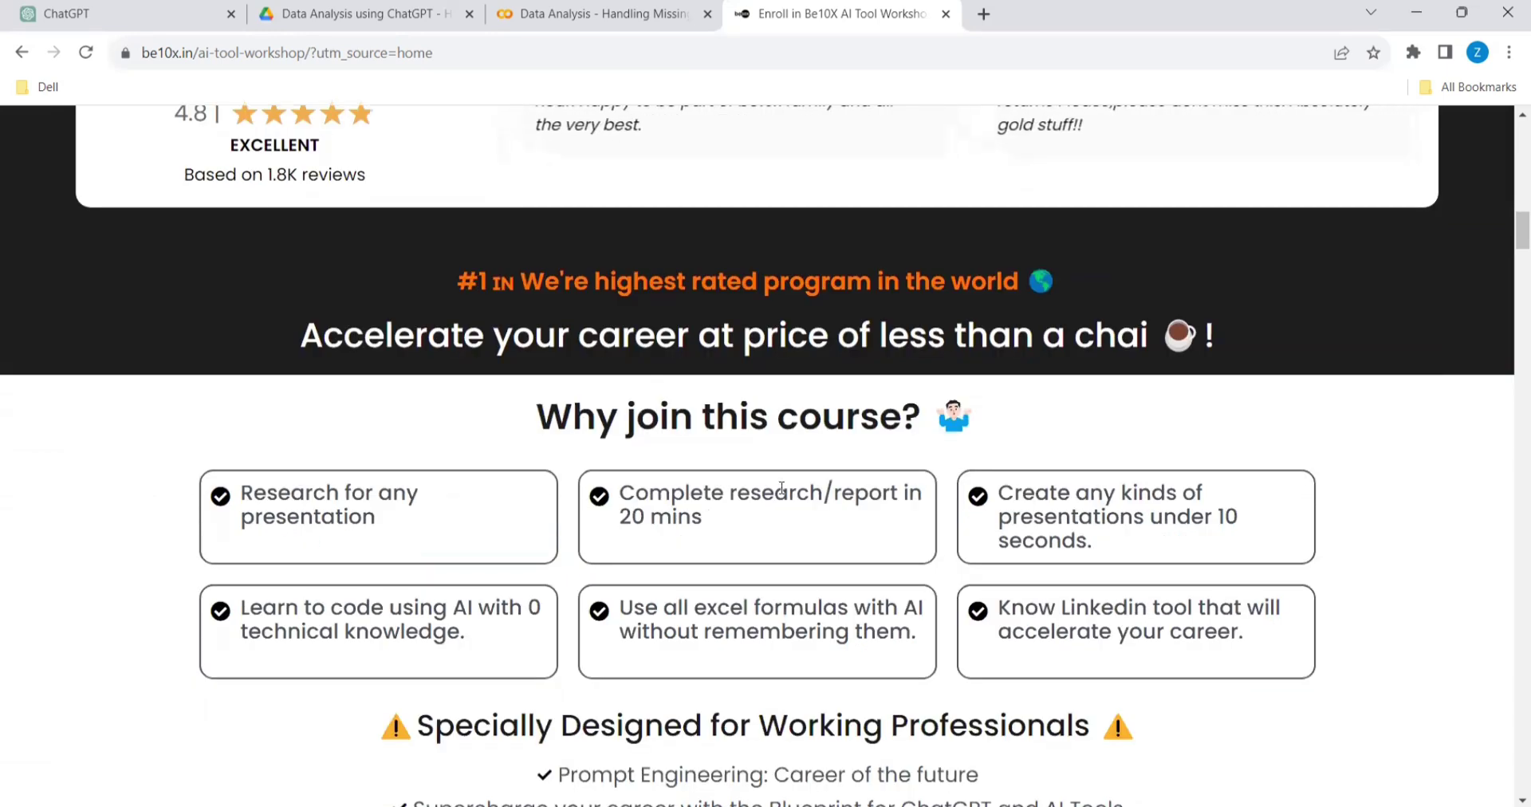
scroll(750, 506, down, 6)
scroll(781, 495, down, 7)
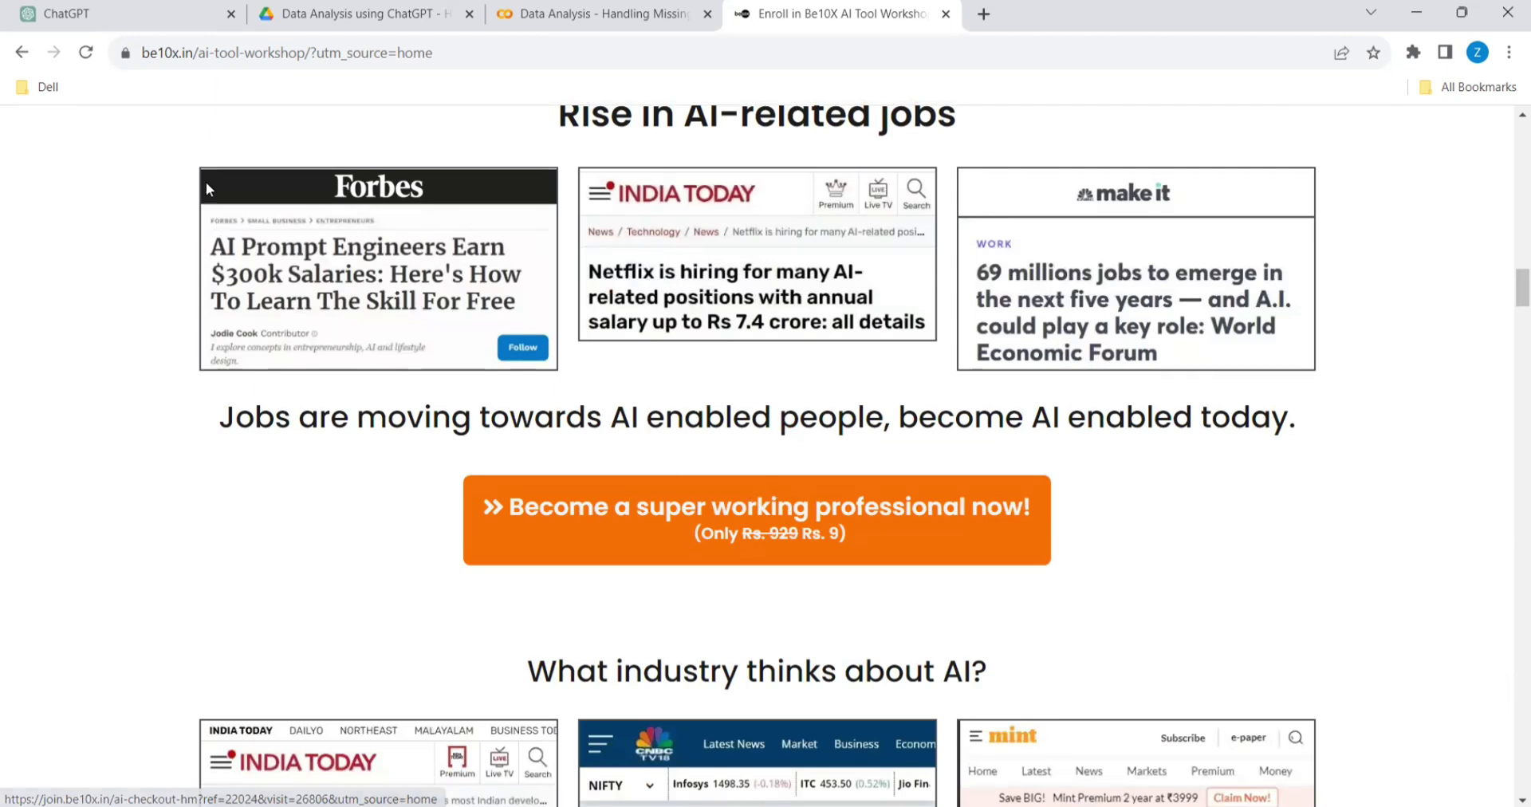
click(134, 19)
Highlight '$550,000 and $200,000' in ChatGPT's reply, then show the 200000 salary in Excel cell A9.
scroll(646, 478, down, 3)
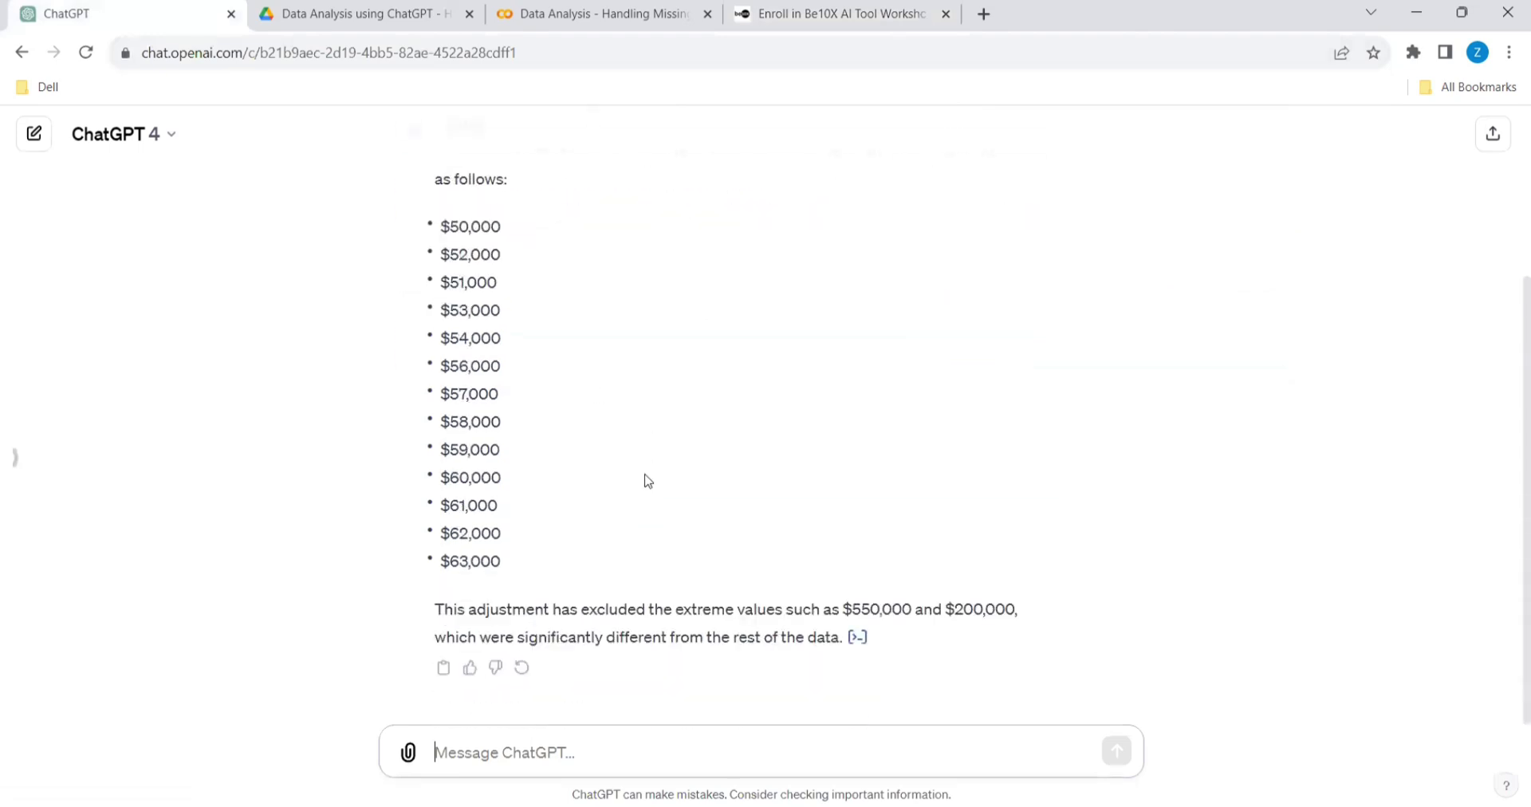
scroll(646, 478, up, 3)
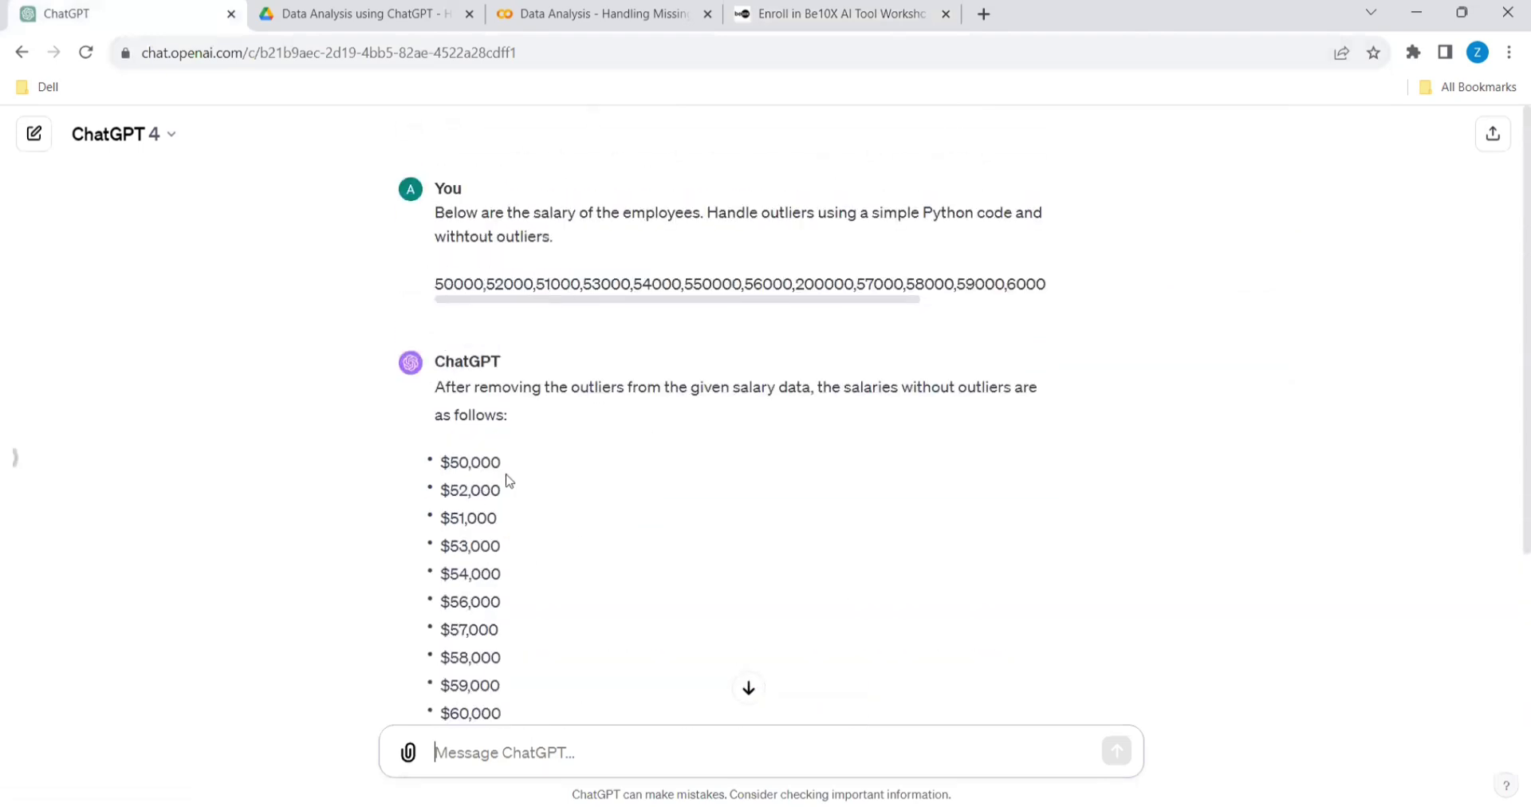
scroll(505, 479, down, 3)
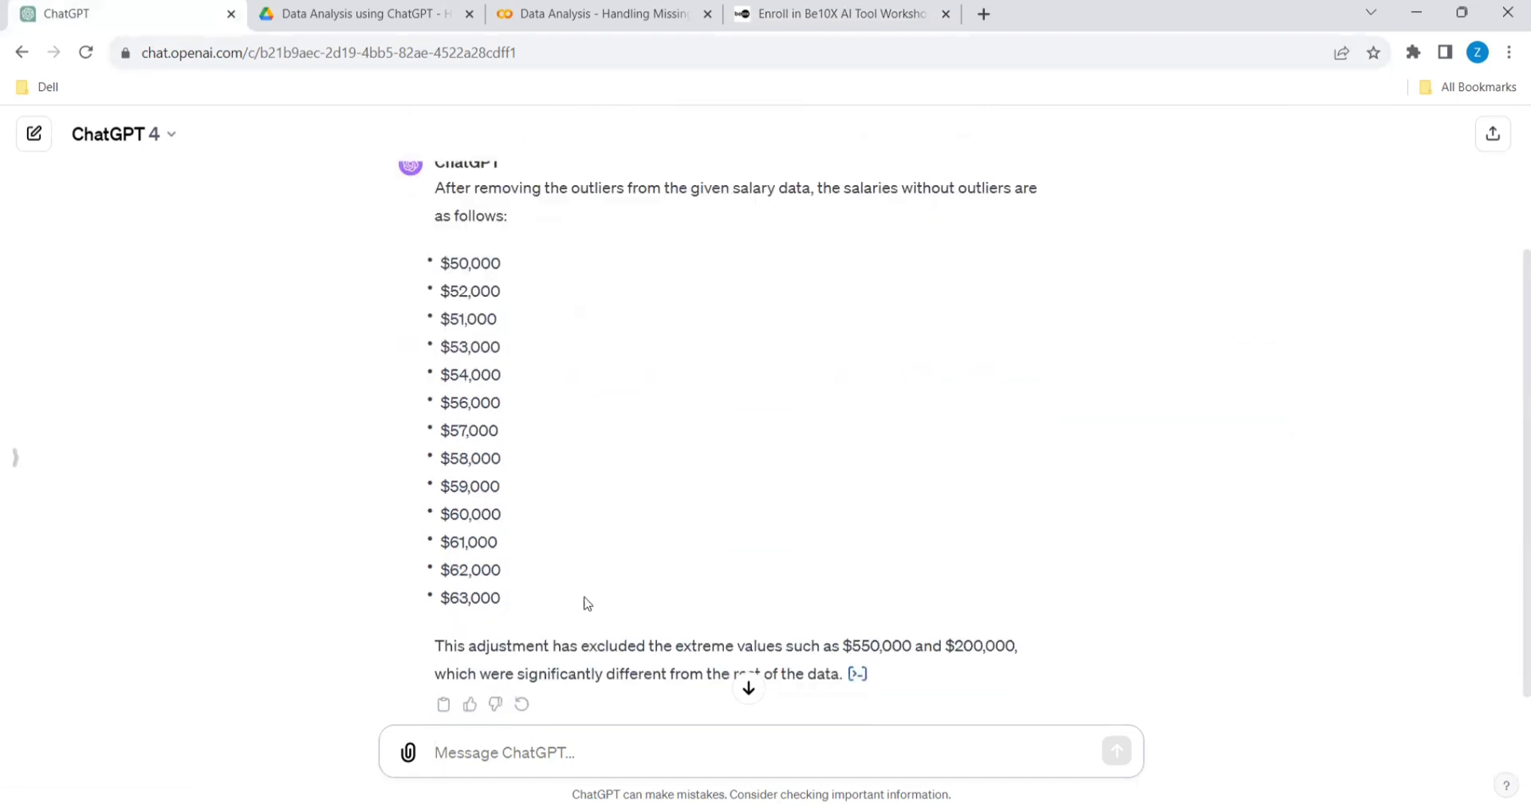
scroll(683, 571, down, 1)
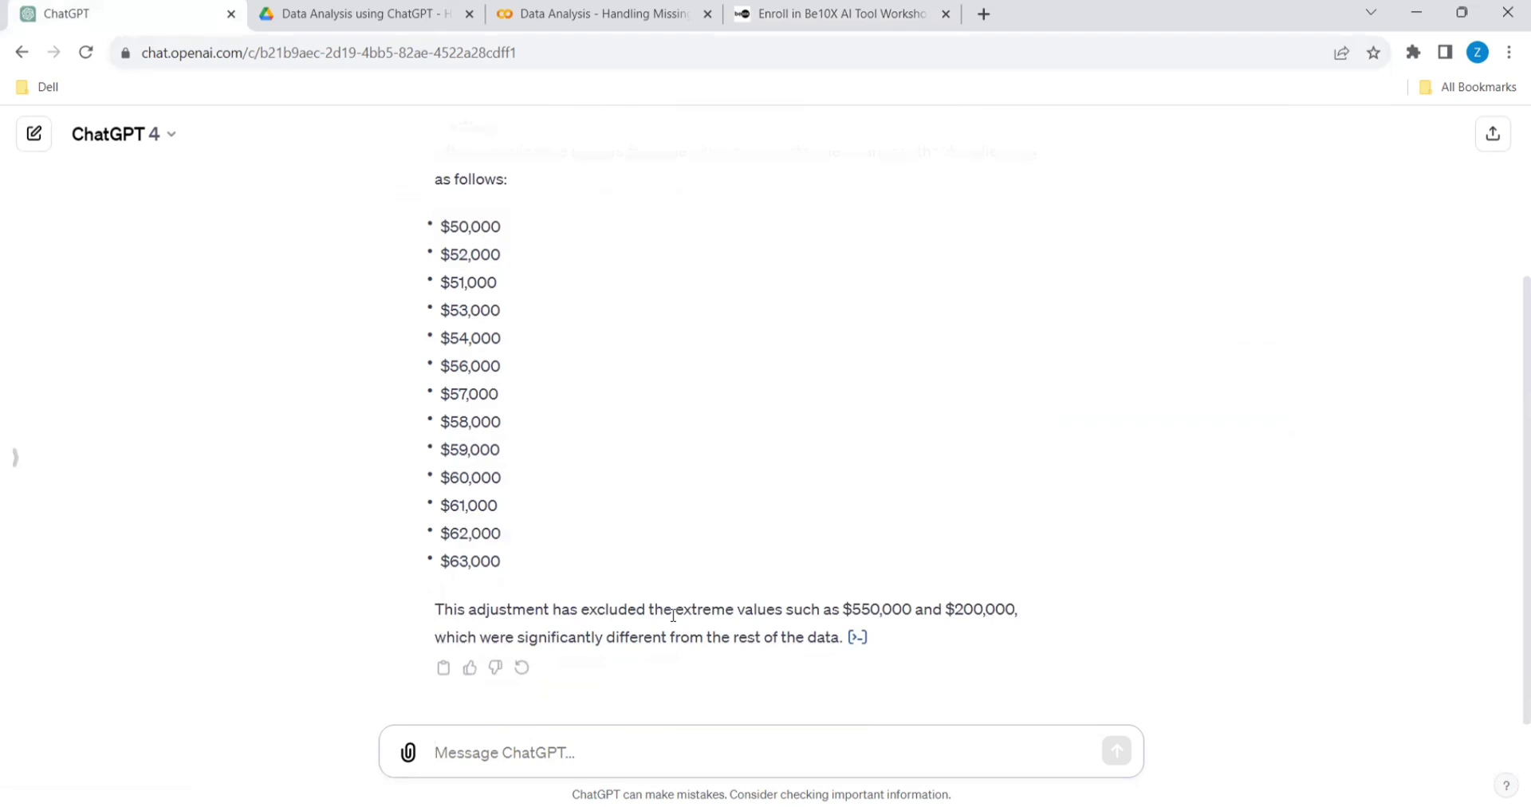
drag(845, 609, 1016, 609)
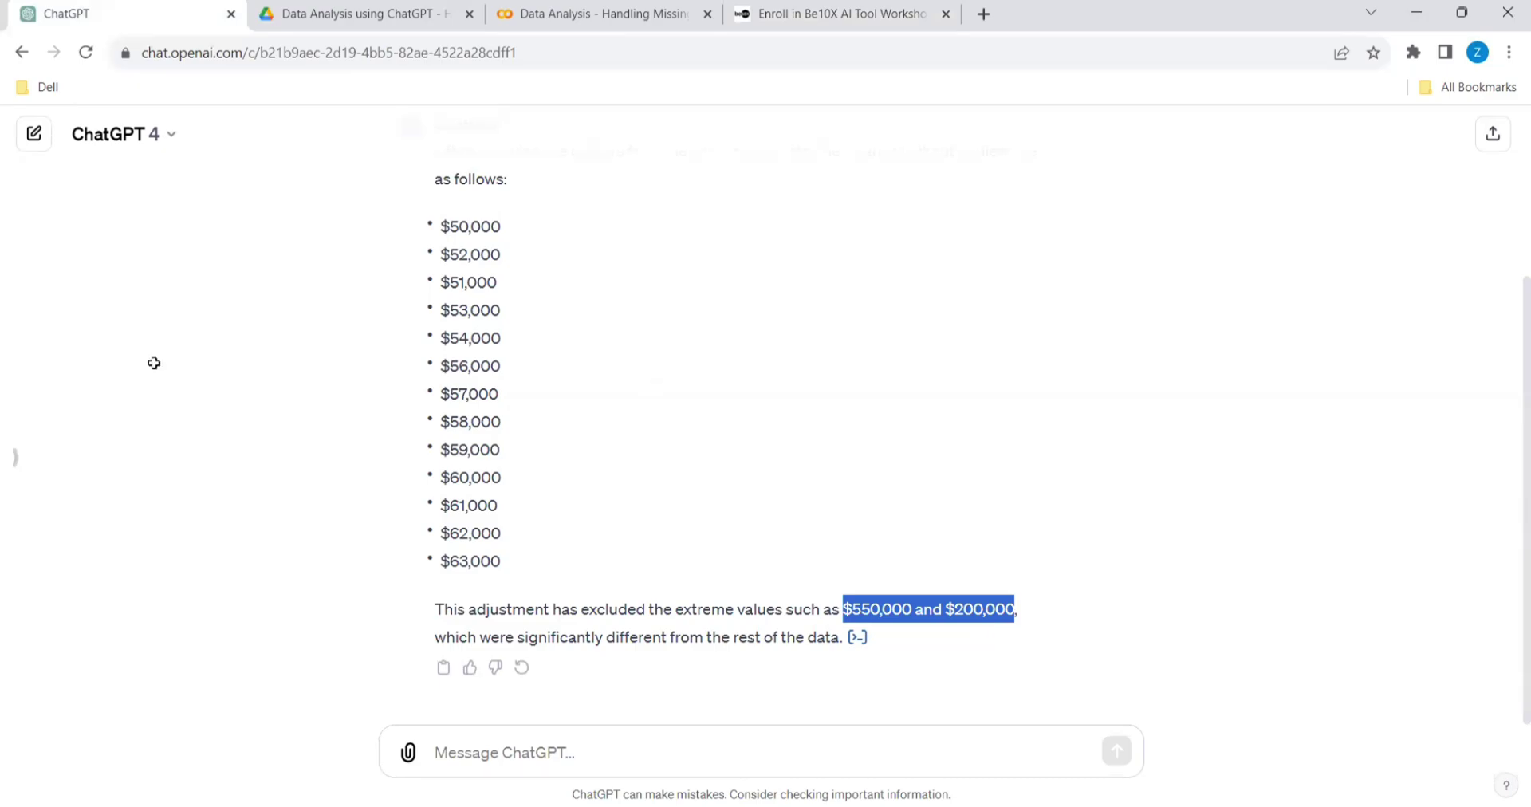
key(alt+Tab)
click(148, 396)
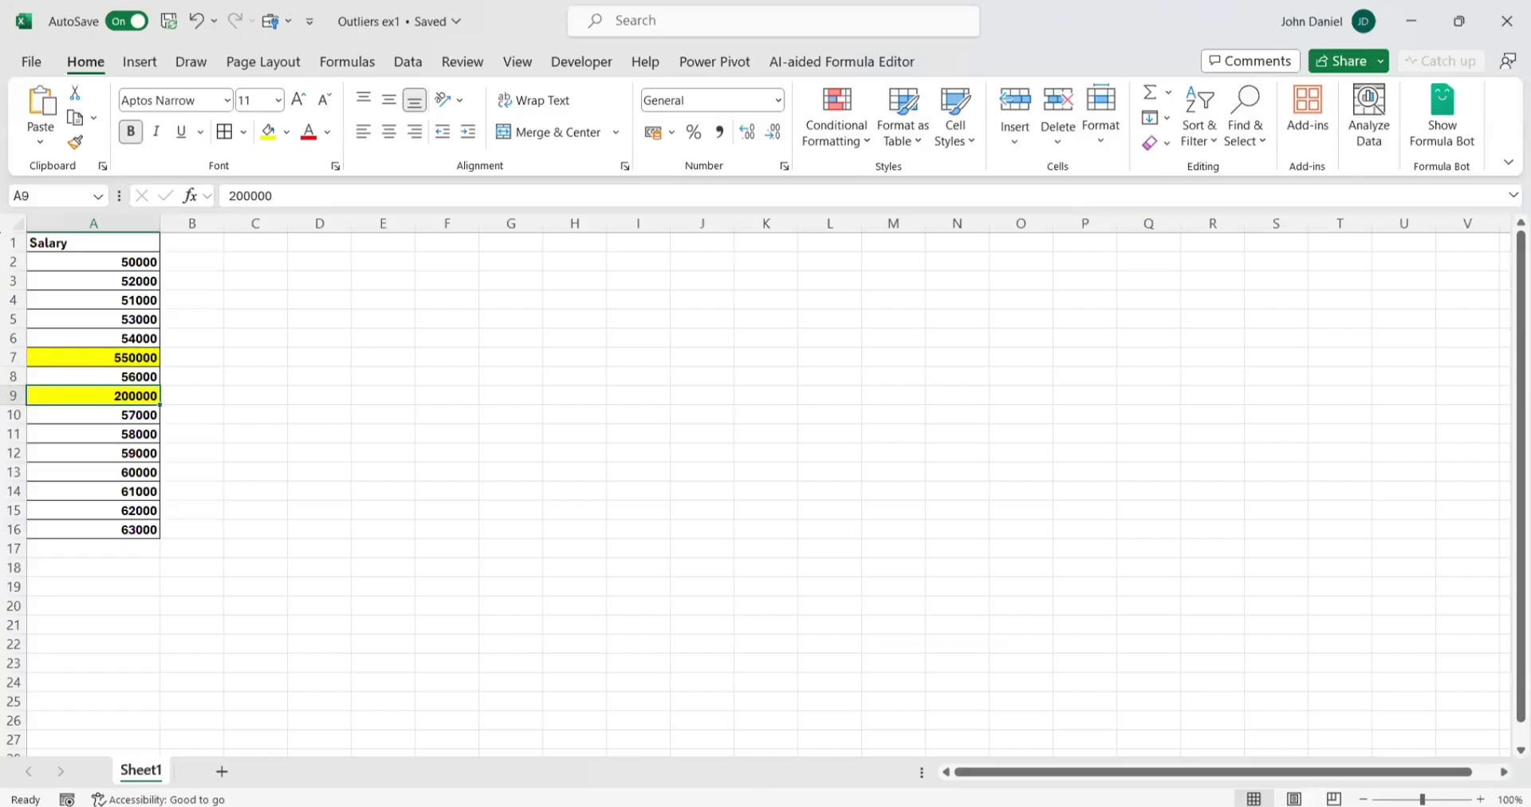
Ask ChatGPT 'Give me the python code' for the salary outlier removal.
key(alt+Tab)
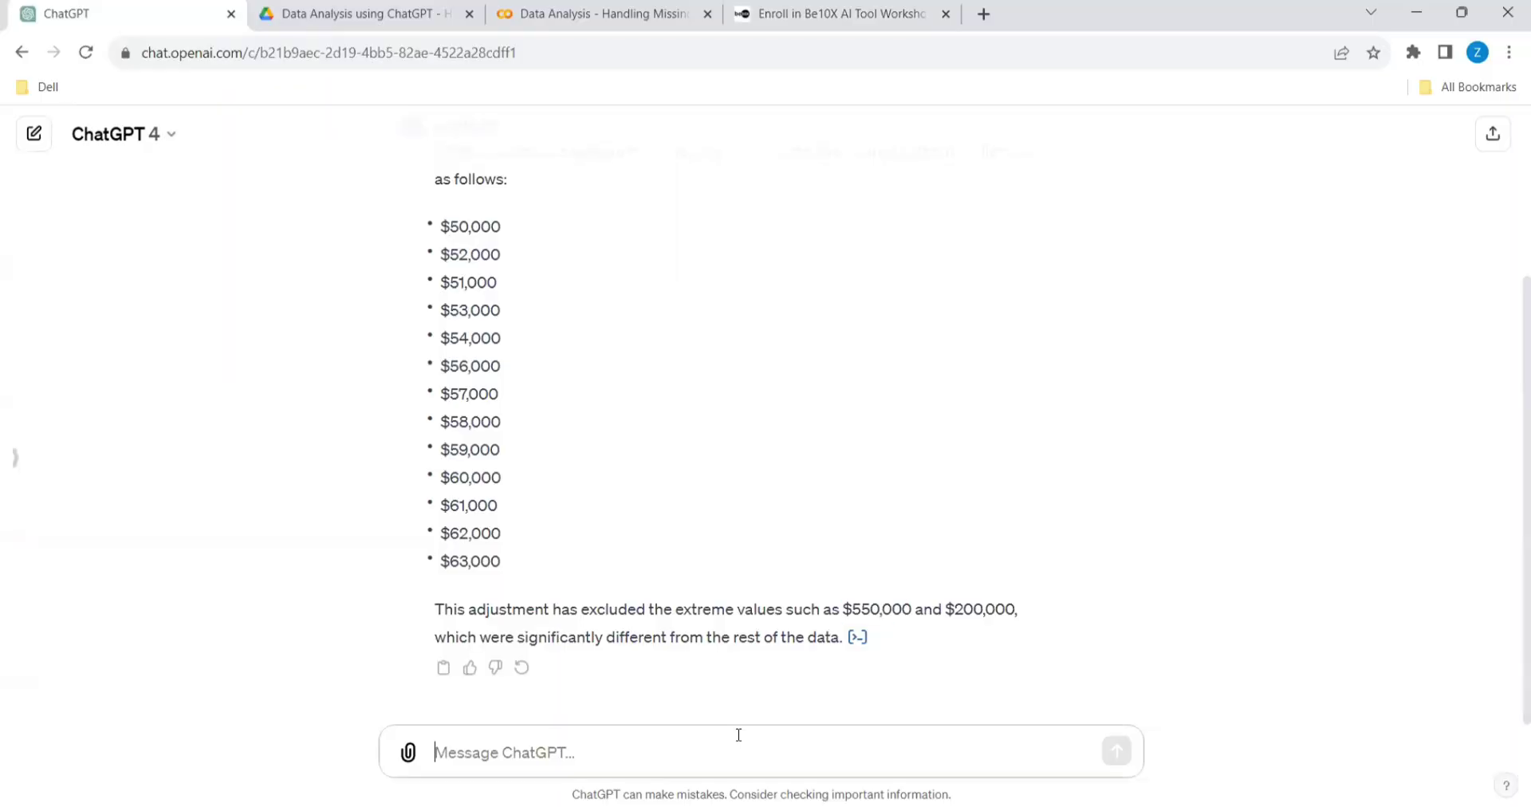
click(739, 734)
text(Give me)
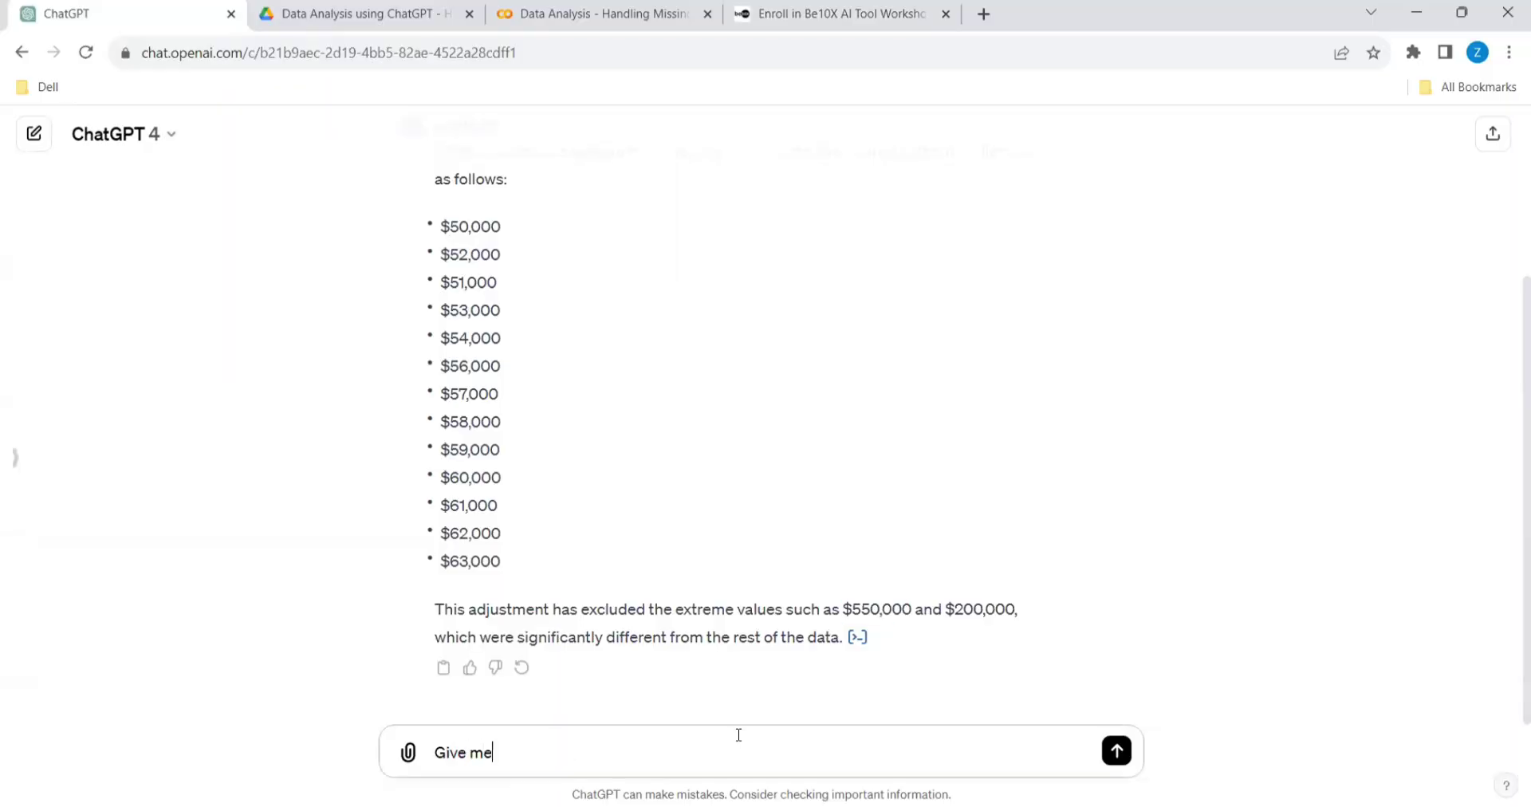
text( the python code)
key(Return)
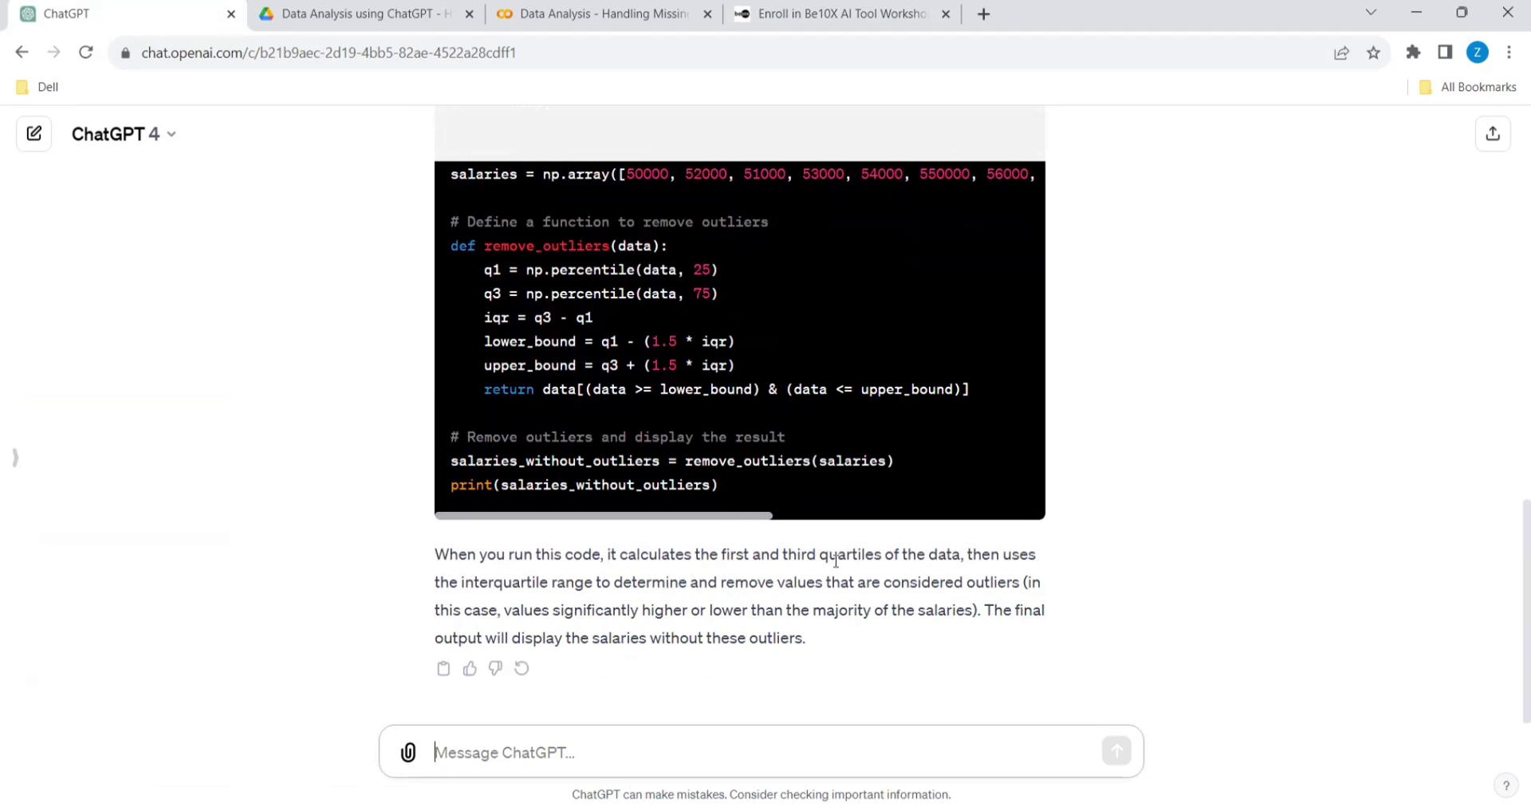
Highlight the salaries array, Q1 line and iqr in the NumPy code, then copy the code.
scroll(805, 478, up, 3)
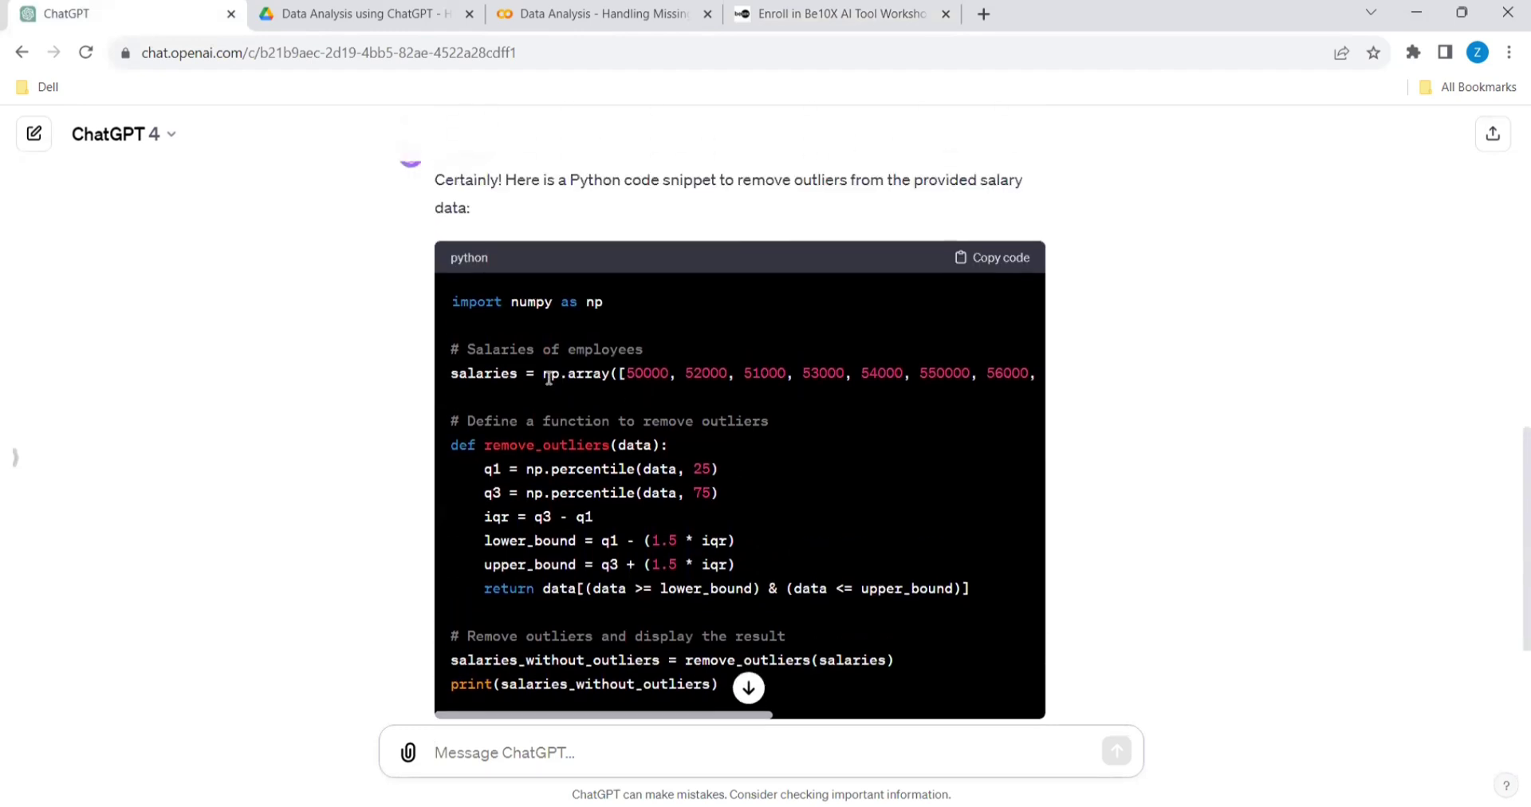
drag(451, 373, 699, 378)
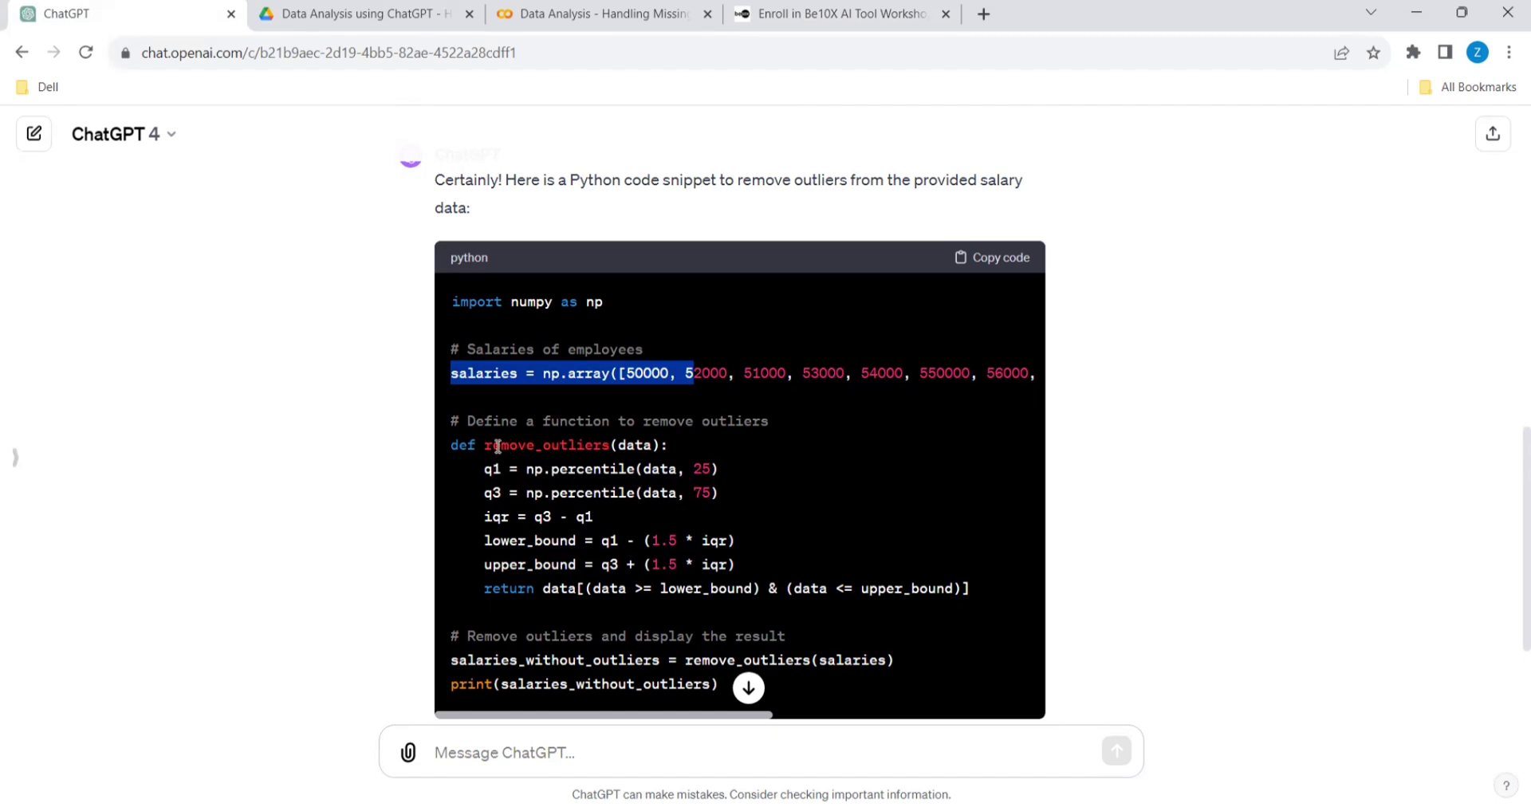
drag(484, 468, 656, 468)
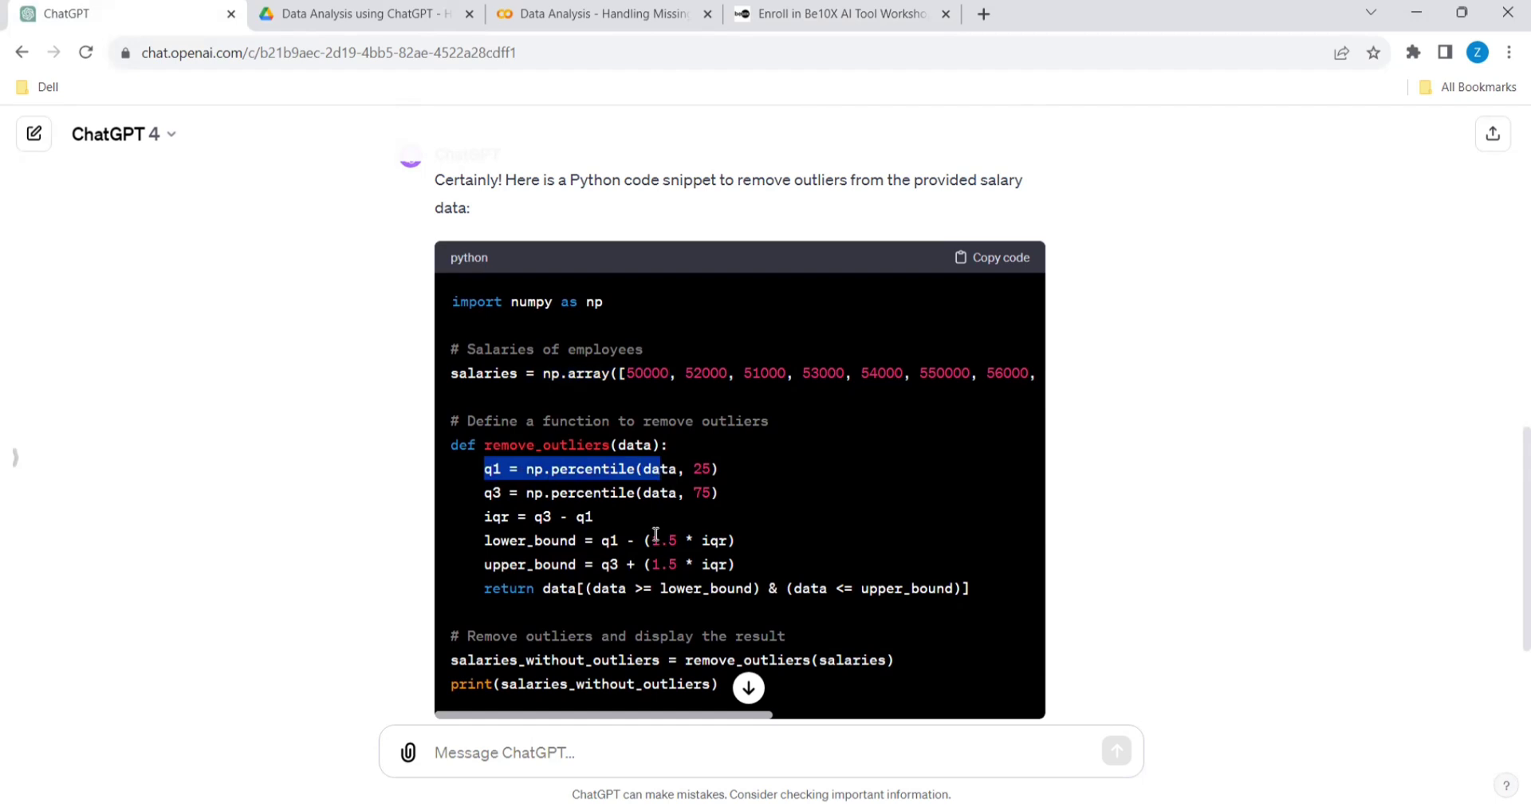
double_click(511, 516)
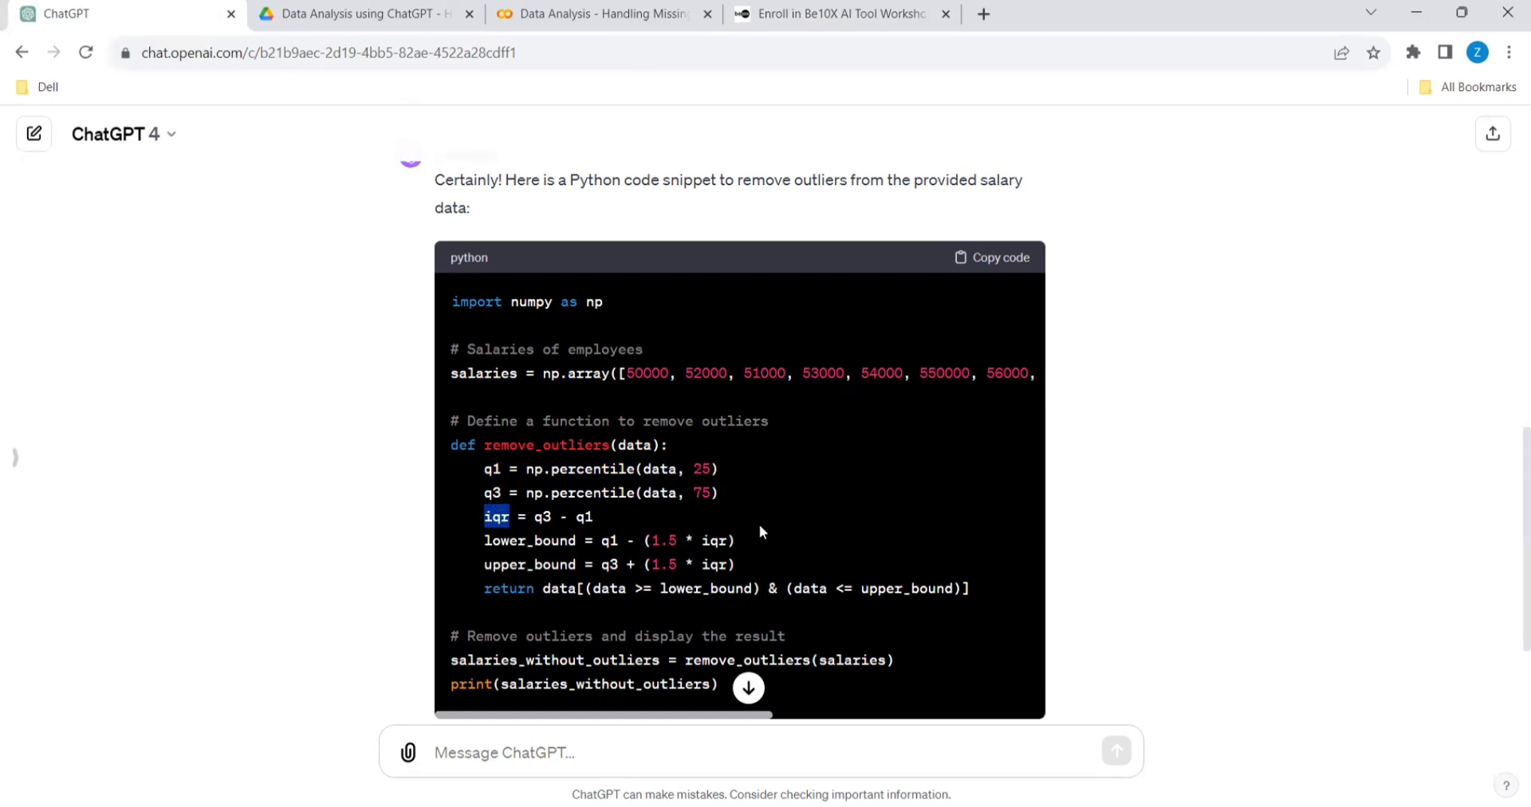
scroll(759, 524, down, 1)
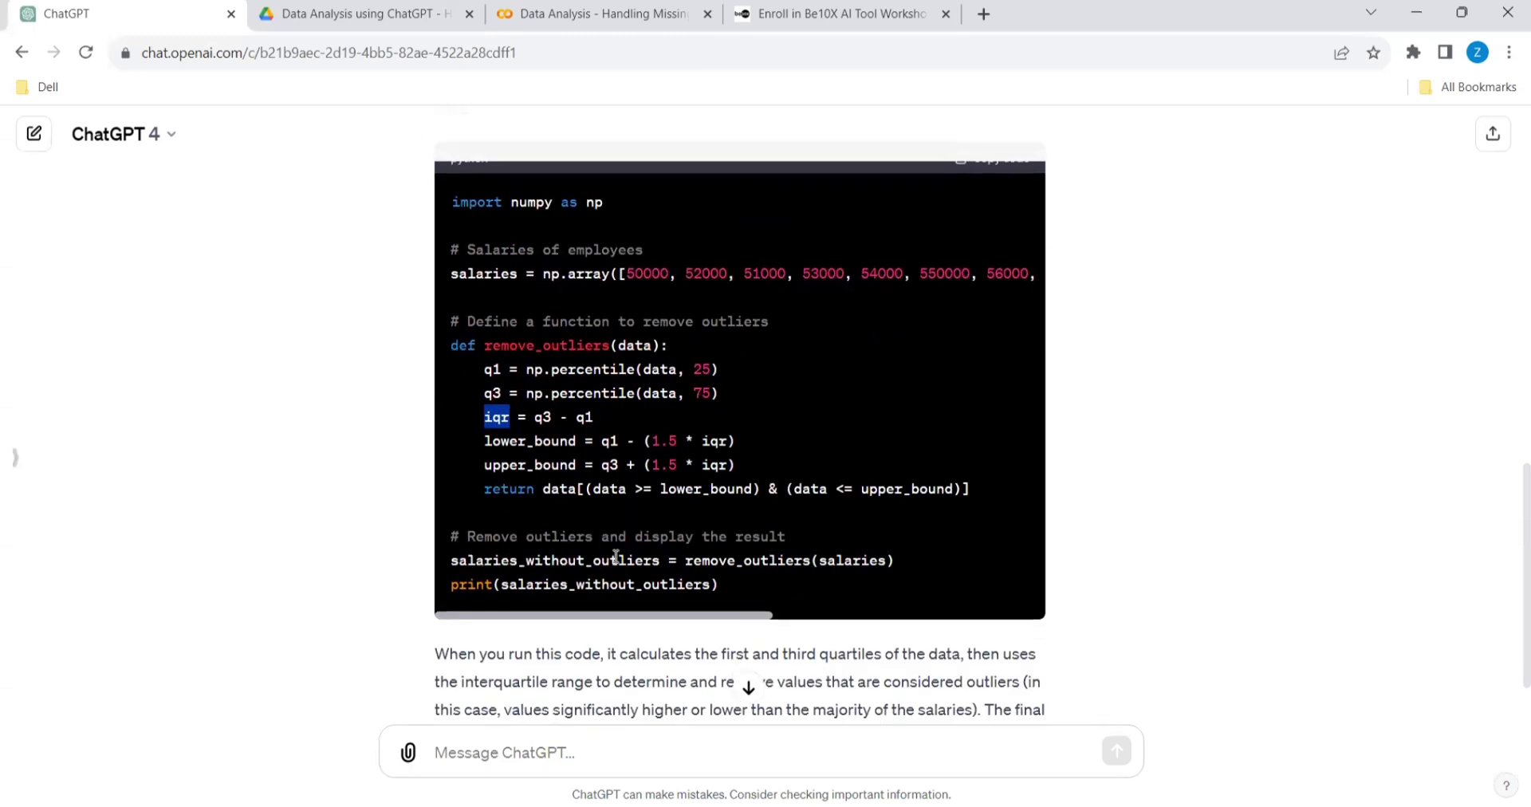
scroll(617, 556, up, 2)
click(994, 359)
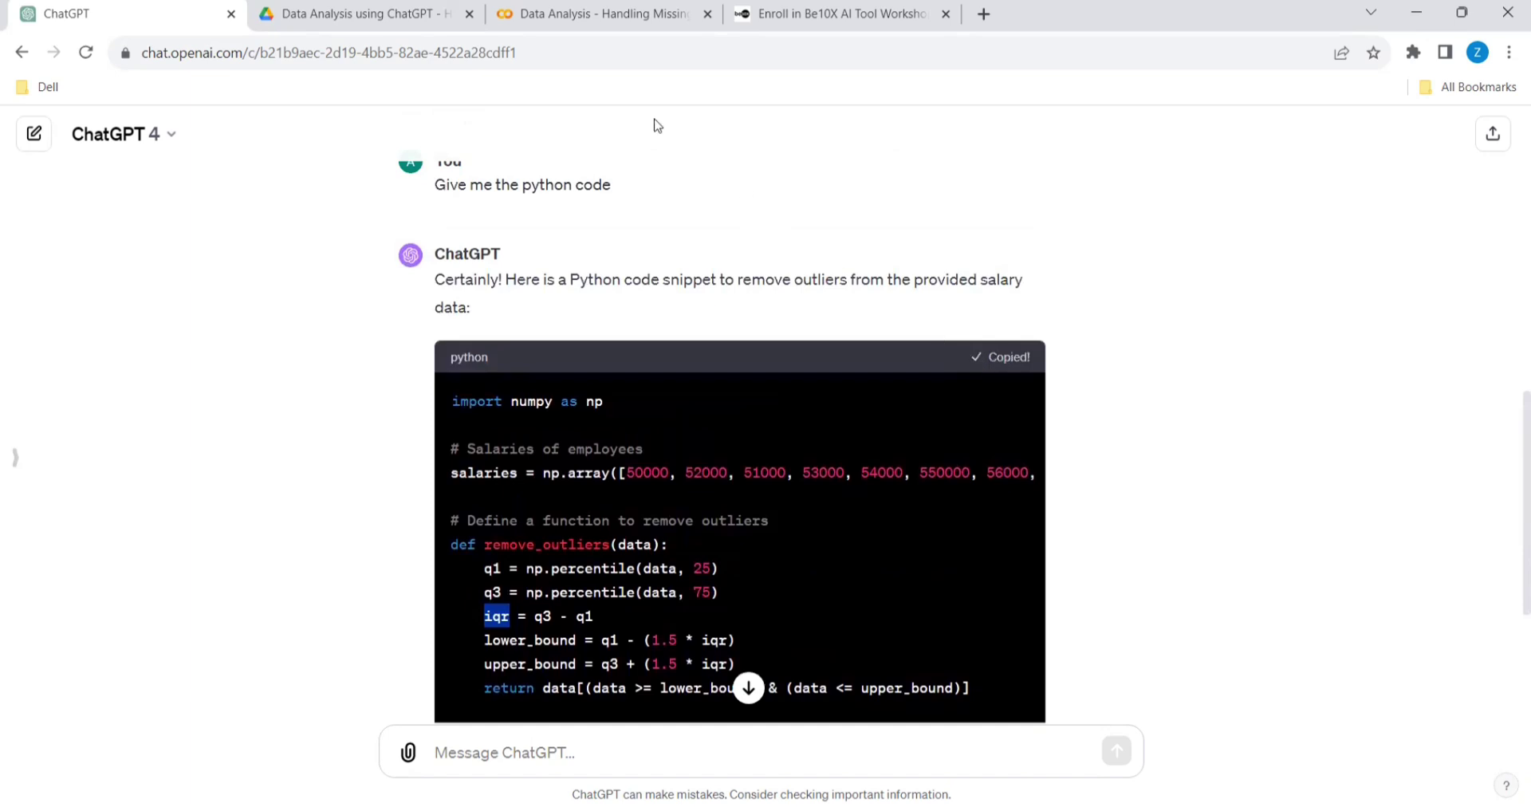
Paste and run the remove_outliers code in Colab, then highlight 550000 and 200000 in the array.
click(570, 14)
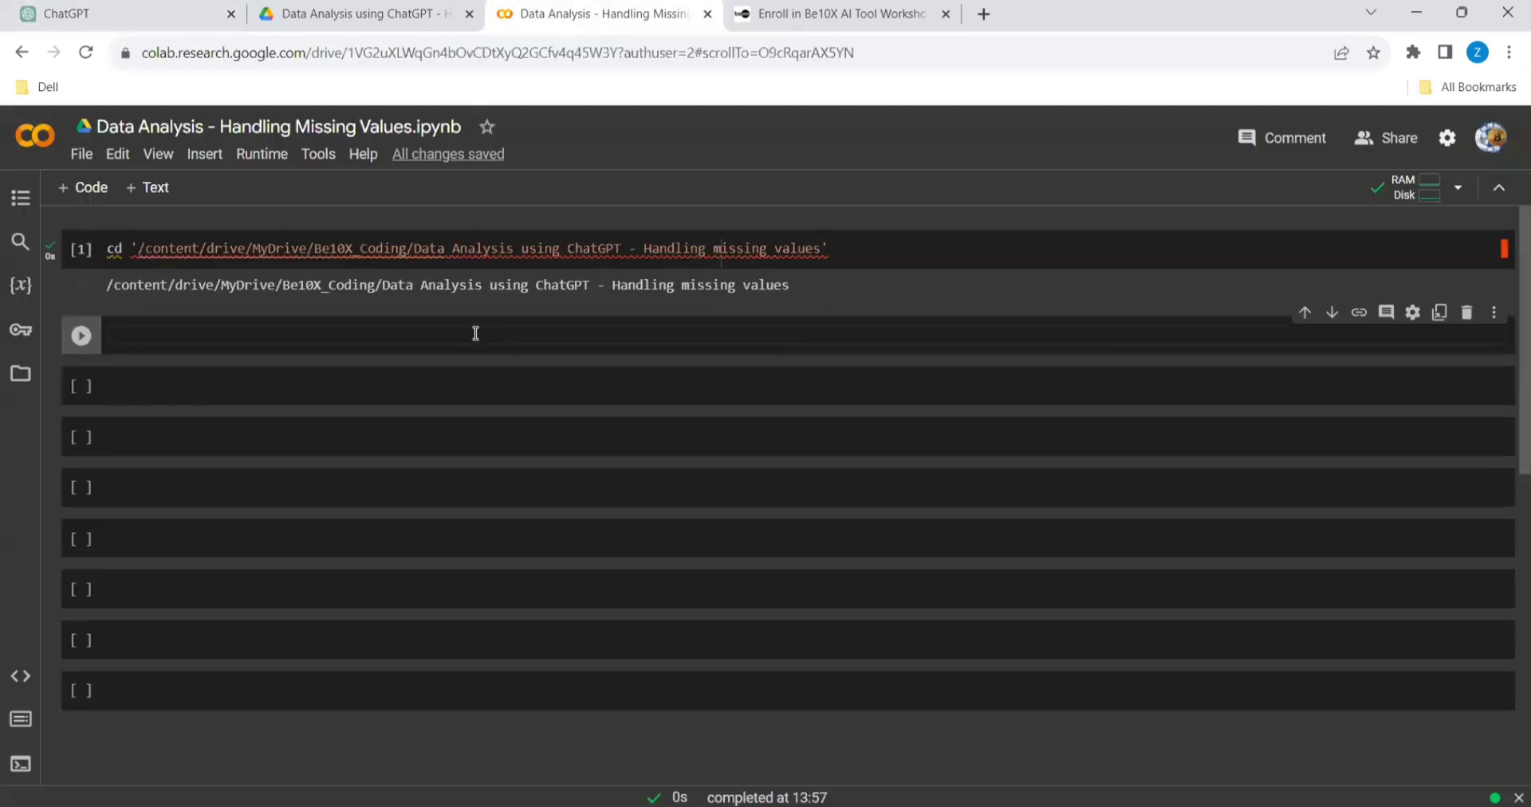
key(ctrl+v)
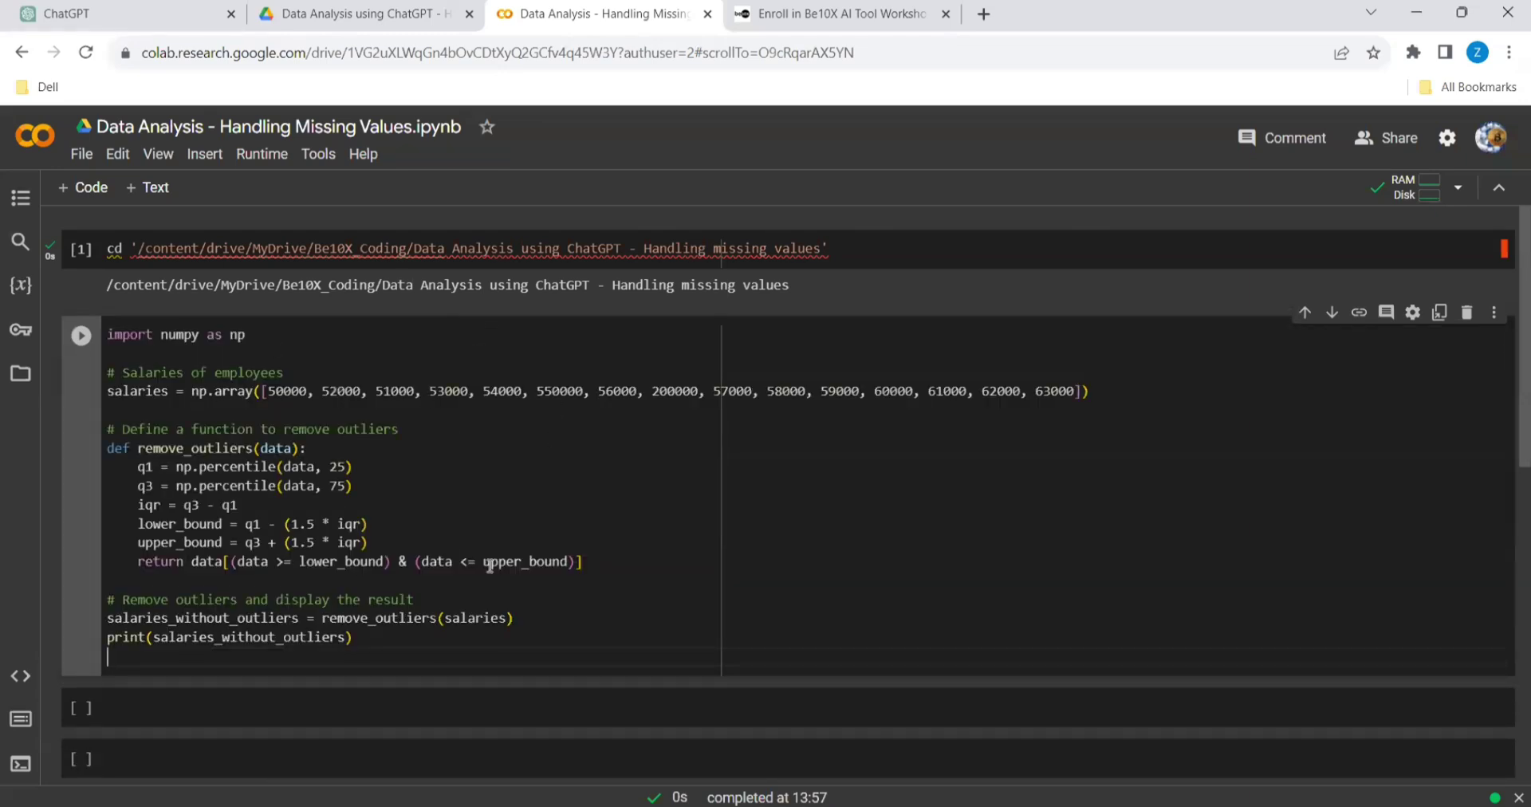
key(ctrl+Return)
scroll(779, 546, down, 1)
scroll(778, 545, down, 1)
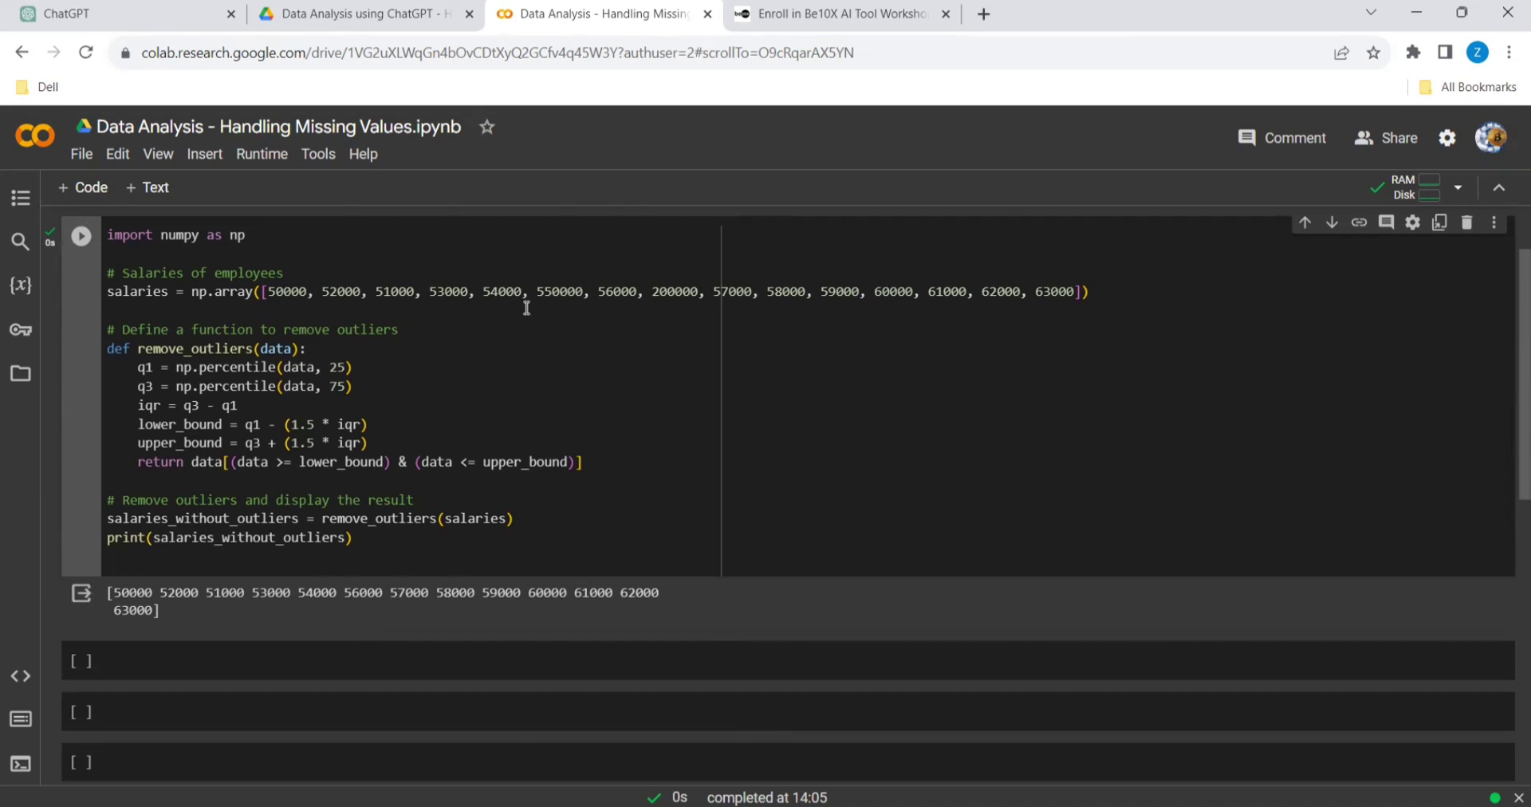
drag(537, 291, 584, 292)
drag(645, 291, 712, 292)
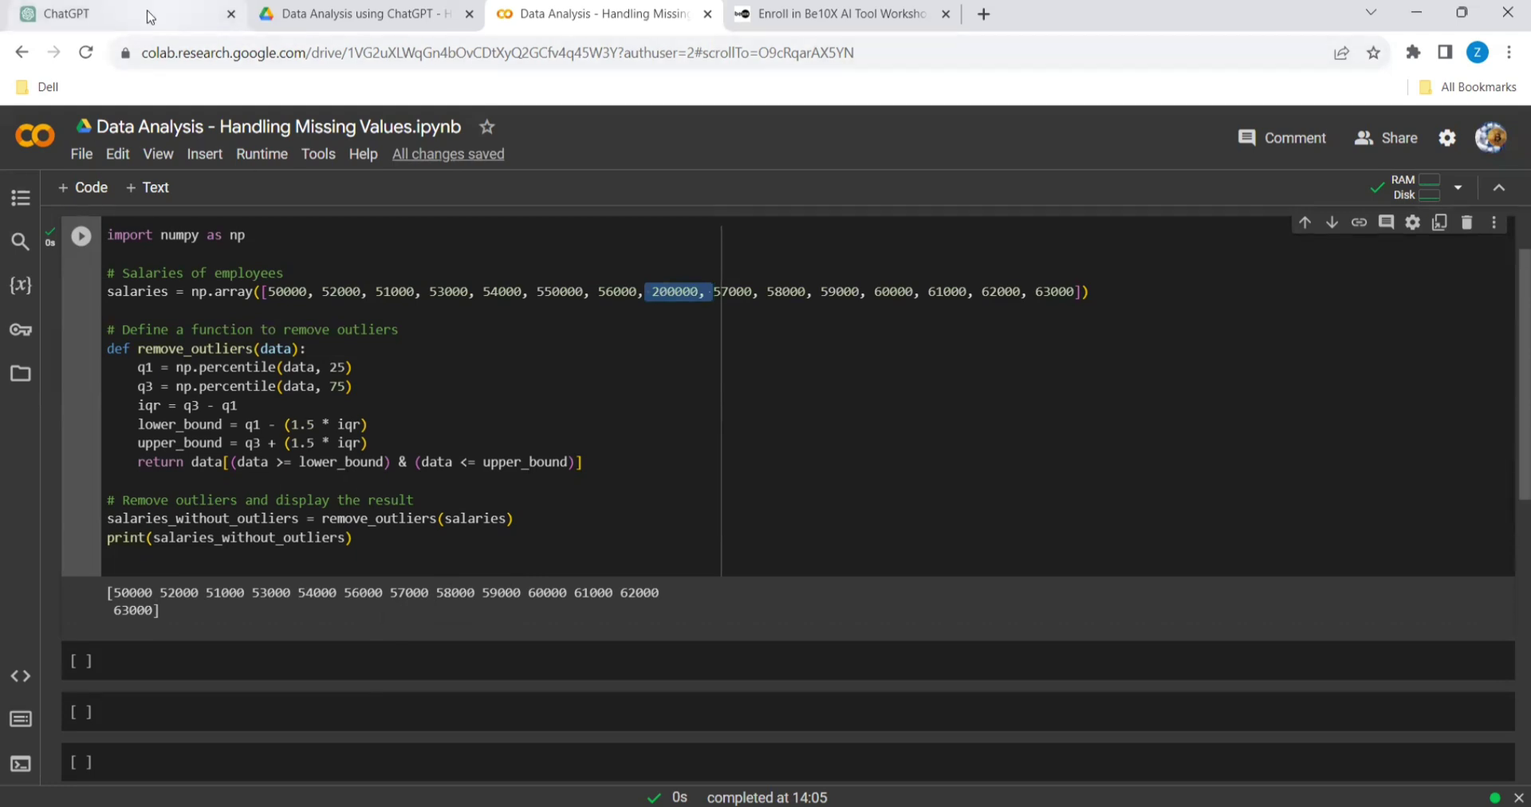
mouse_move(149, 17)
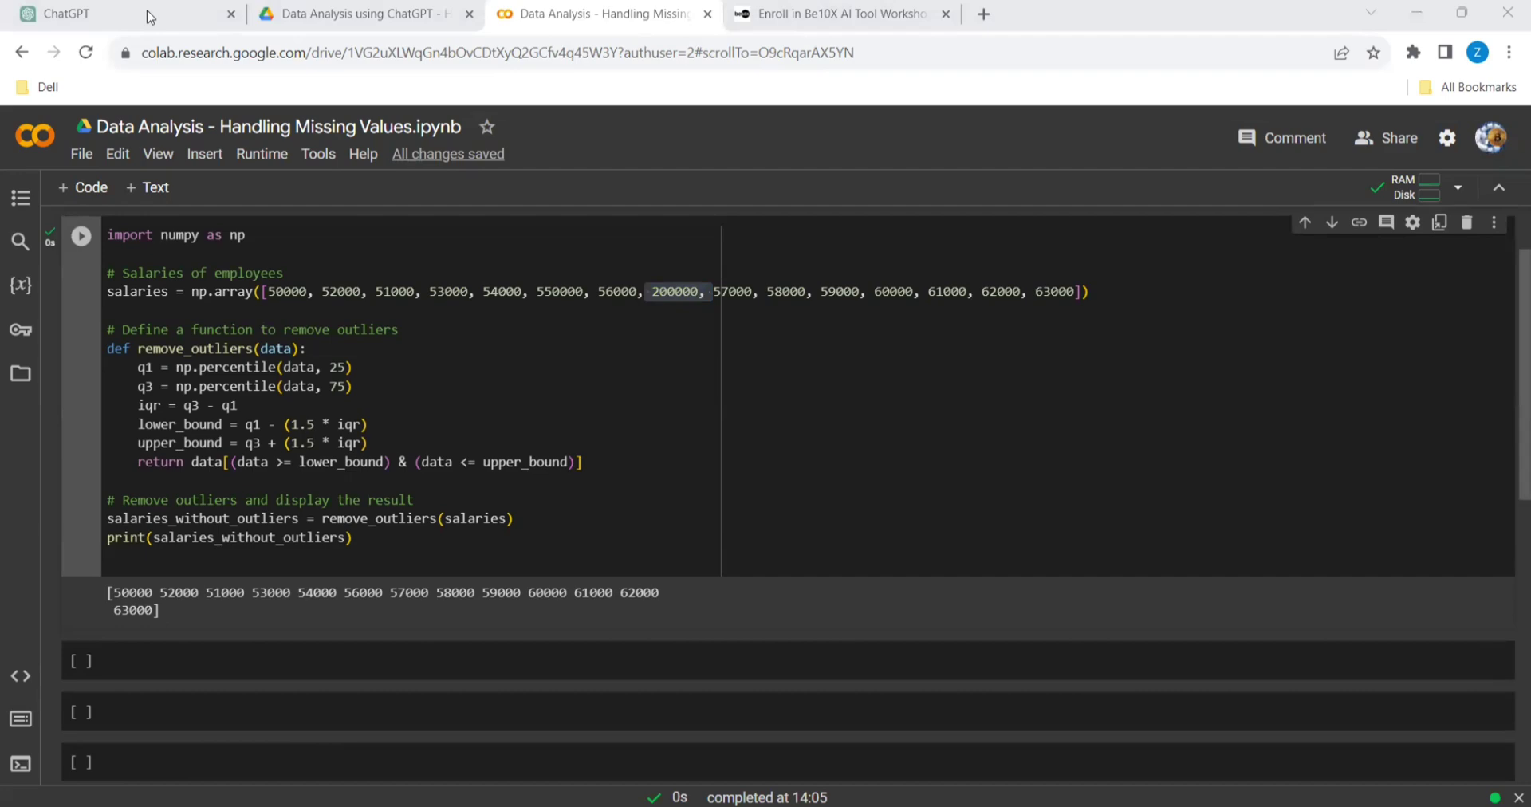
Send the follow-up 'explain the above code' to ChatGPT for a step-by-step breakdown.
click(149, 16)
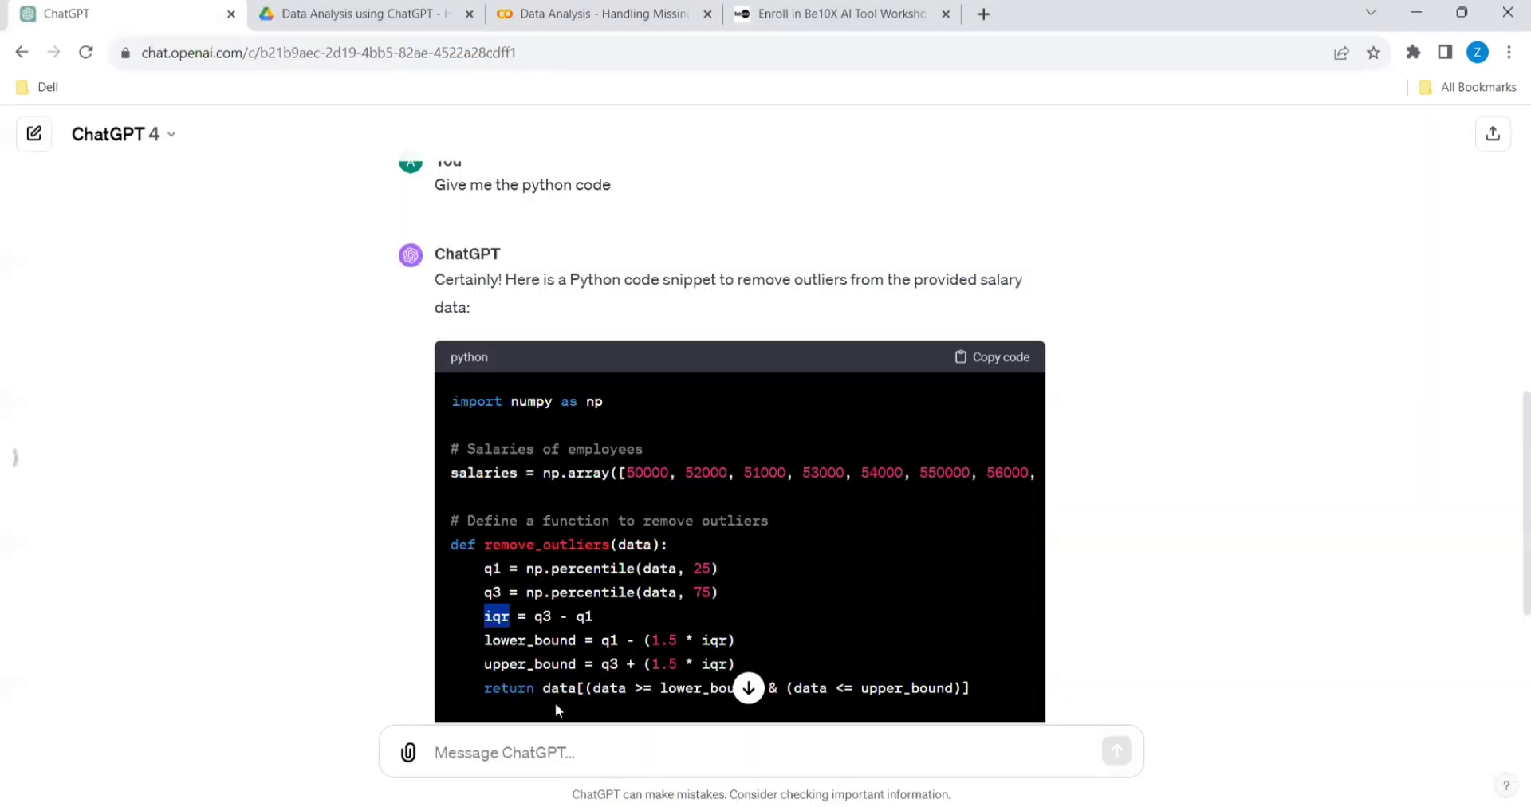
scroll(555, 701, down, 3)
click(547, 751)
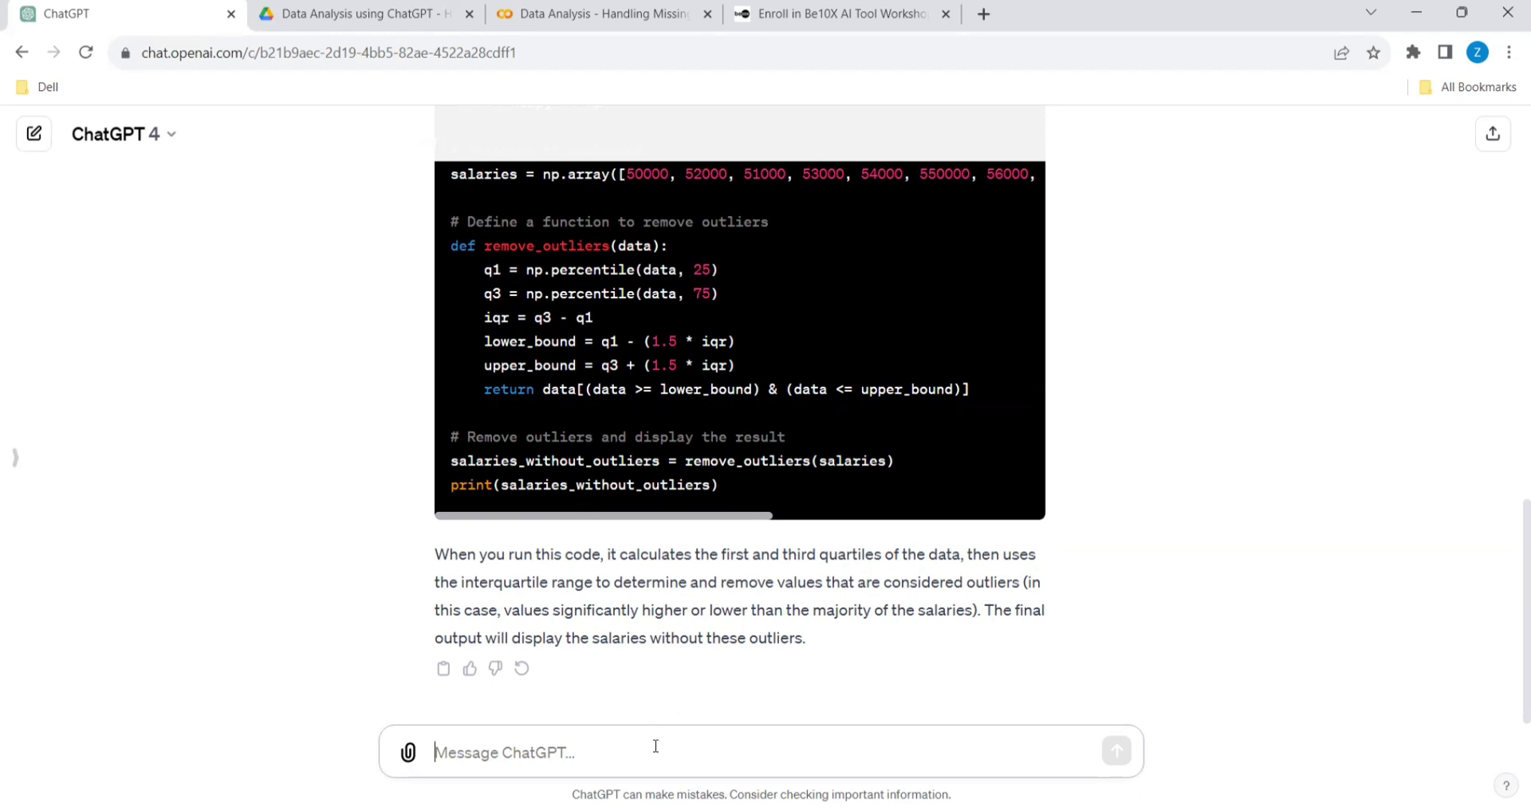
text(exm)
key(BackSpace)
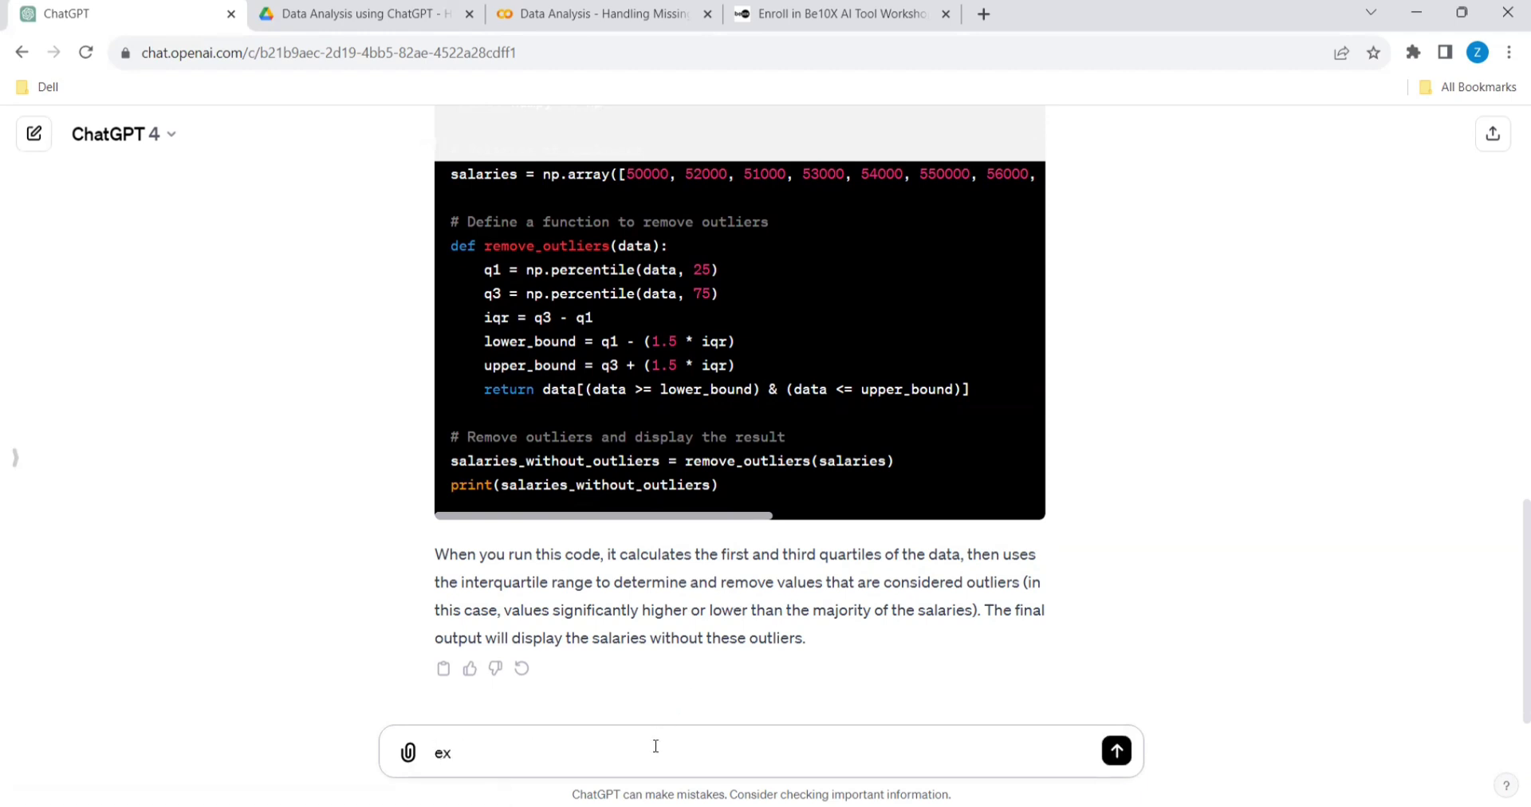
text(plain the above code)
key(Return)
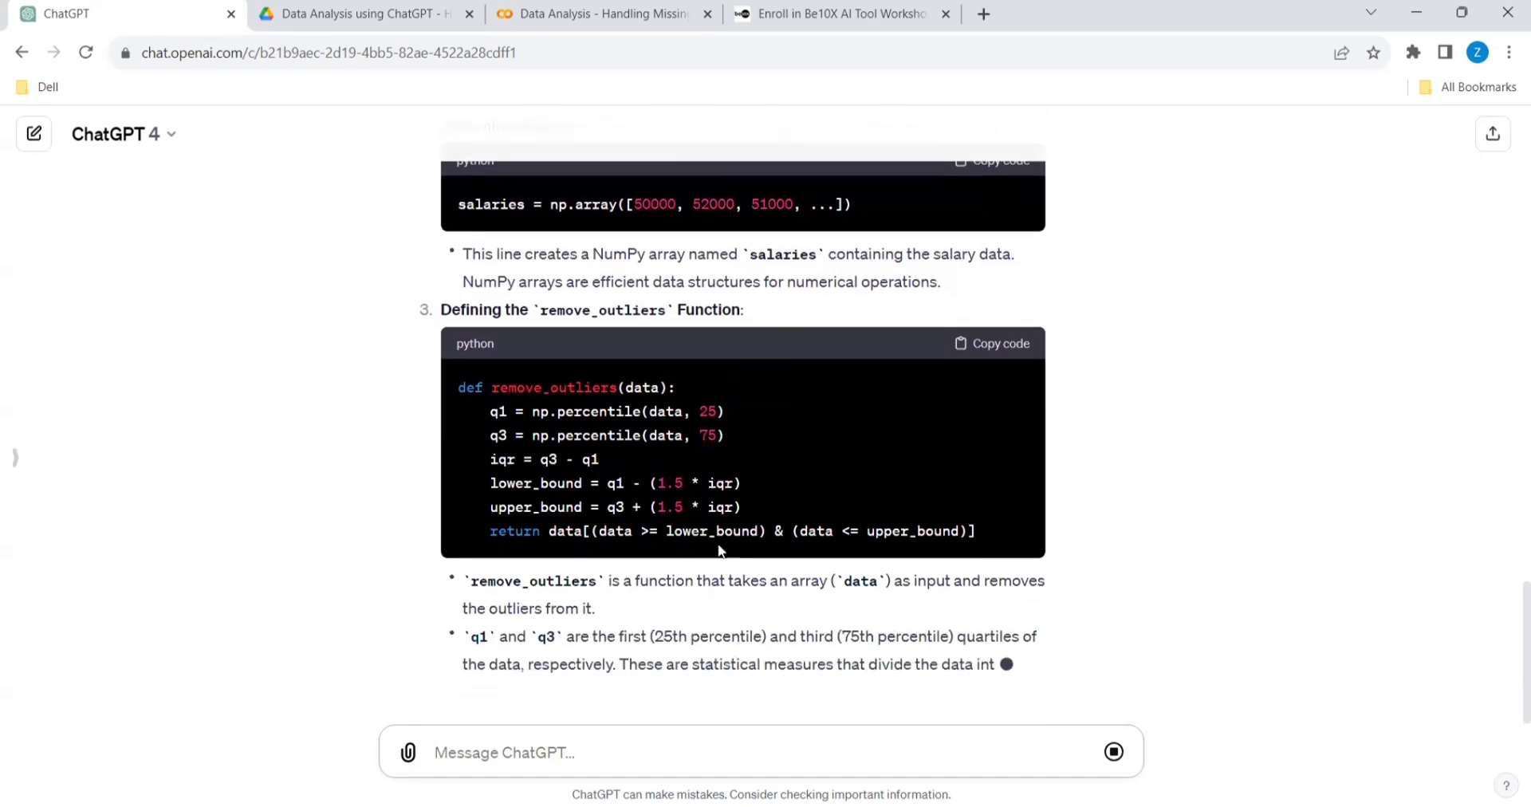
scroll(694, 327, up, 2)
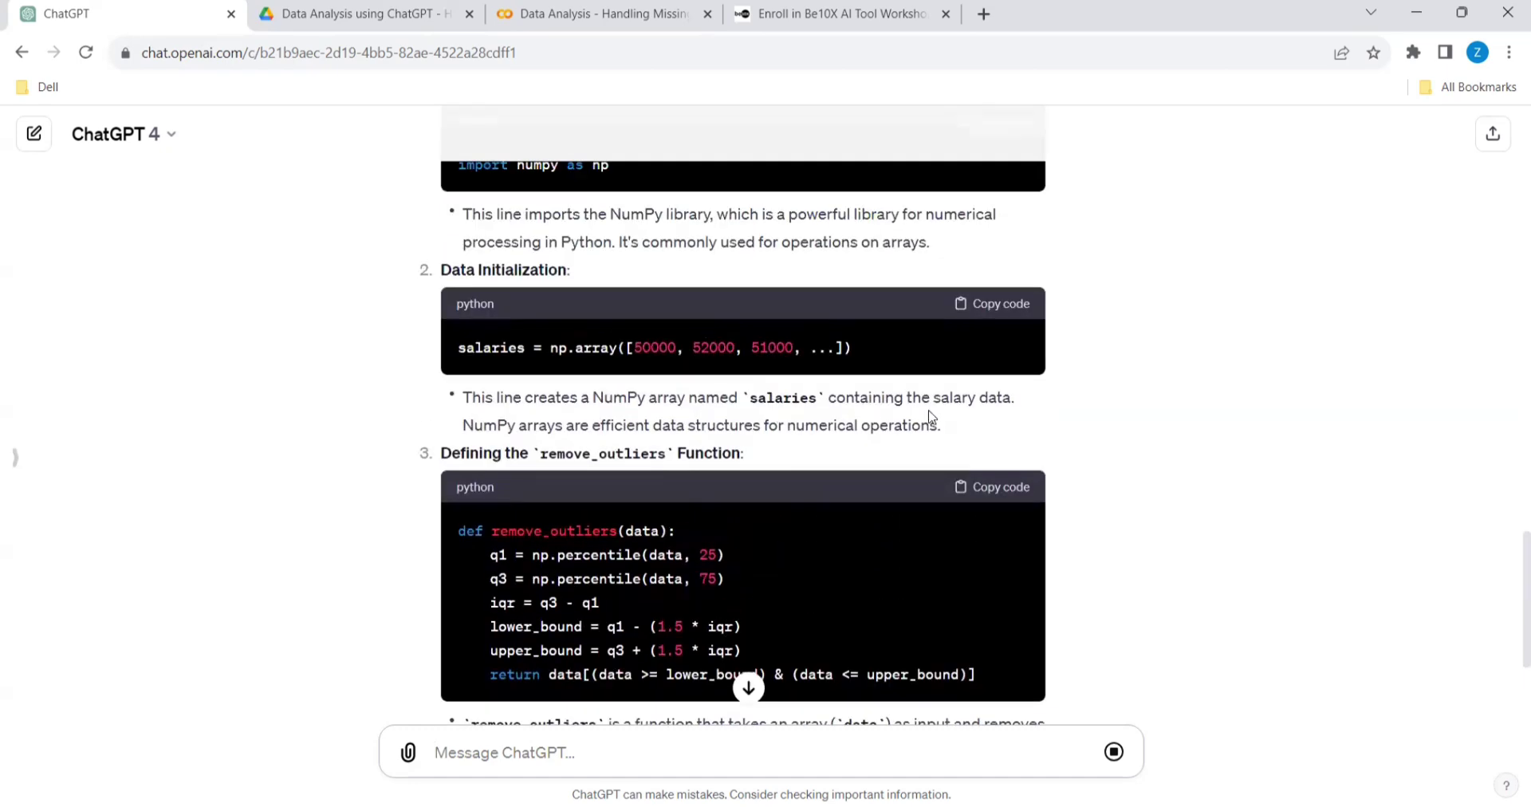
scroll(683, 490, down, 1)
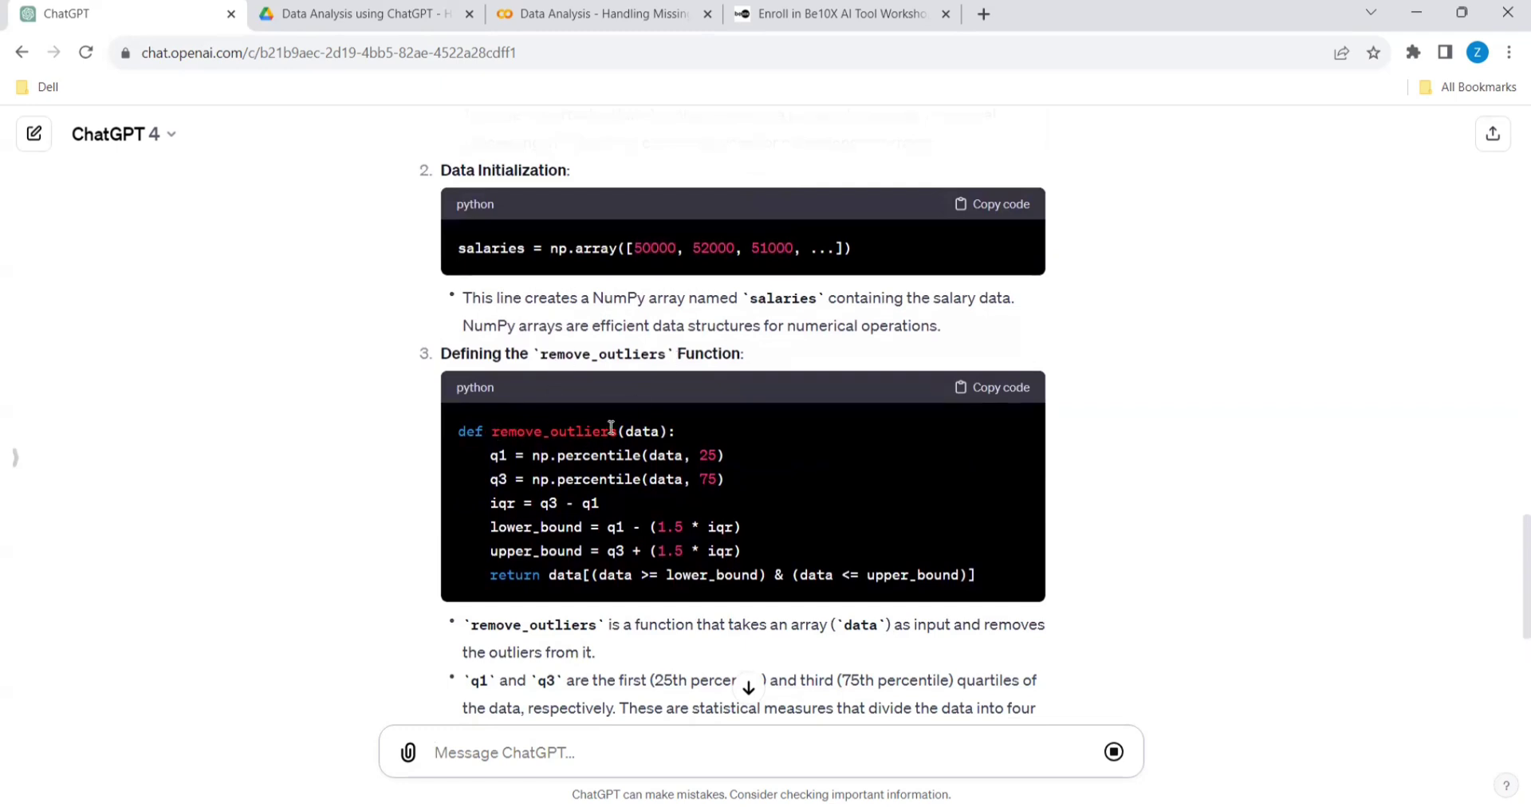
scroll(708, 447, down, 2)
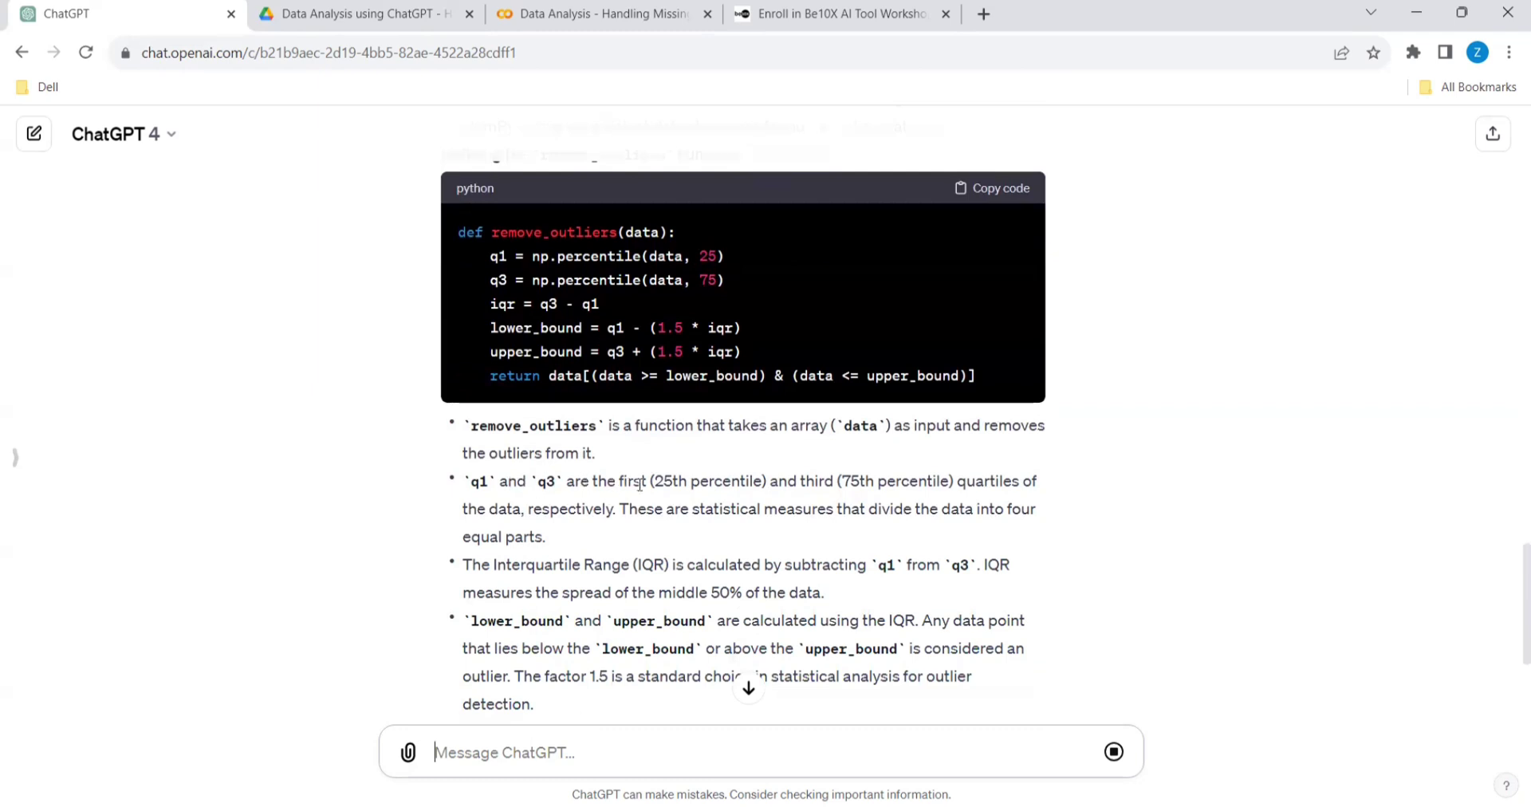
drag(651, 481, 939, 480)
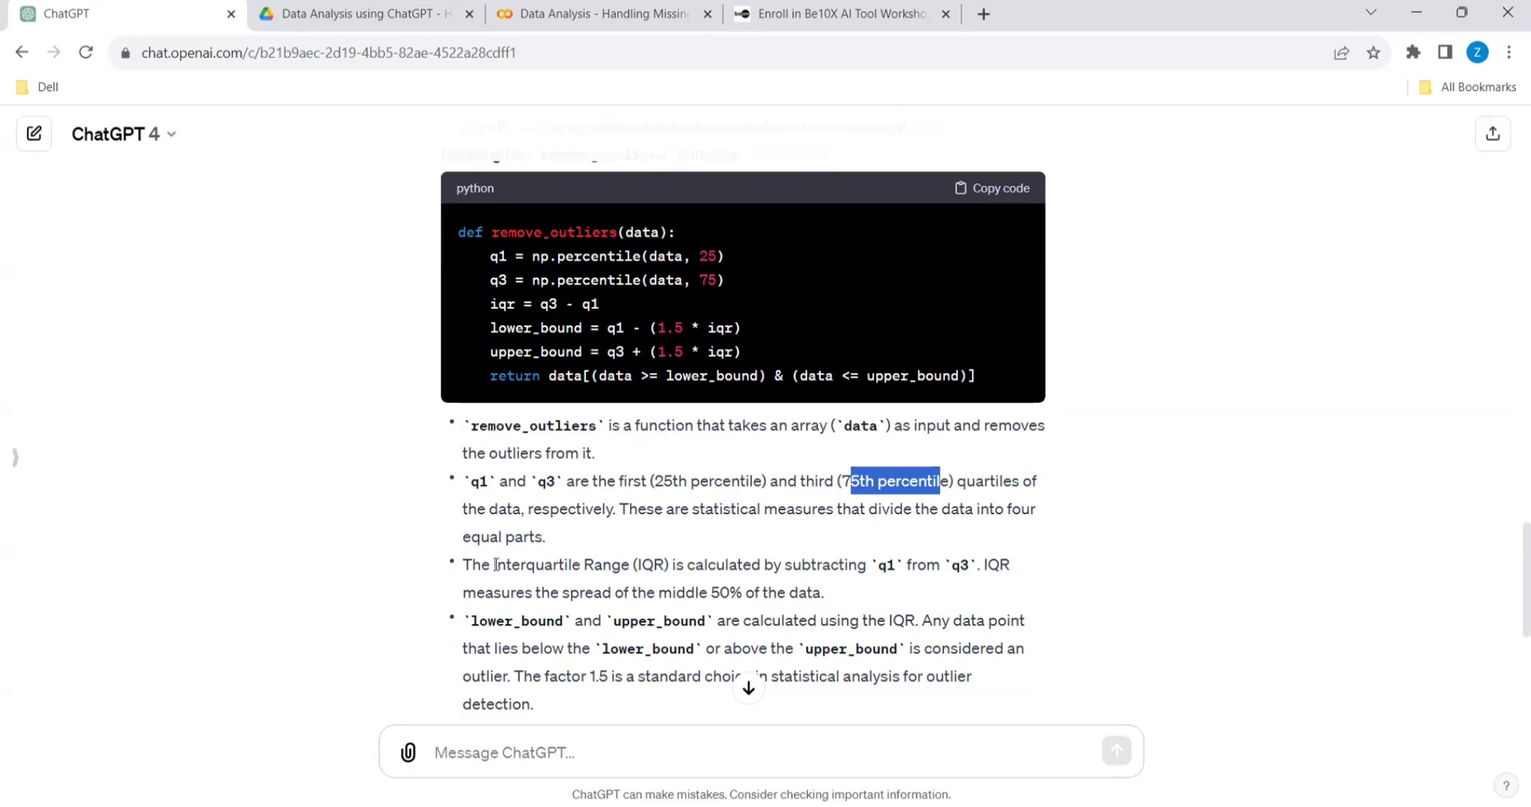
drag(492, 565, 823, 571)
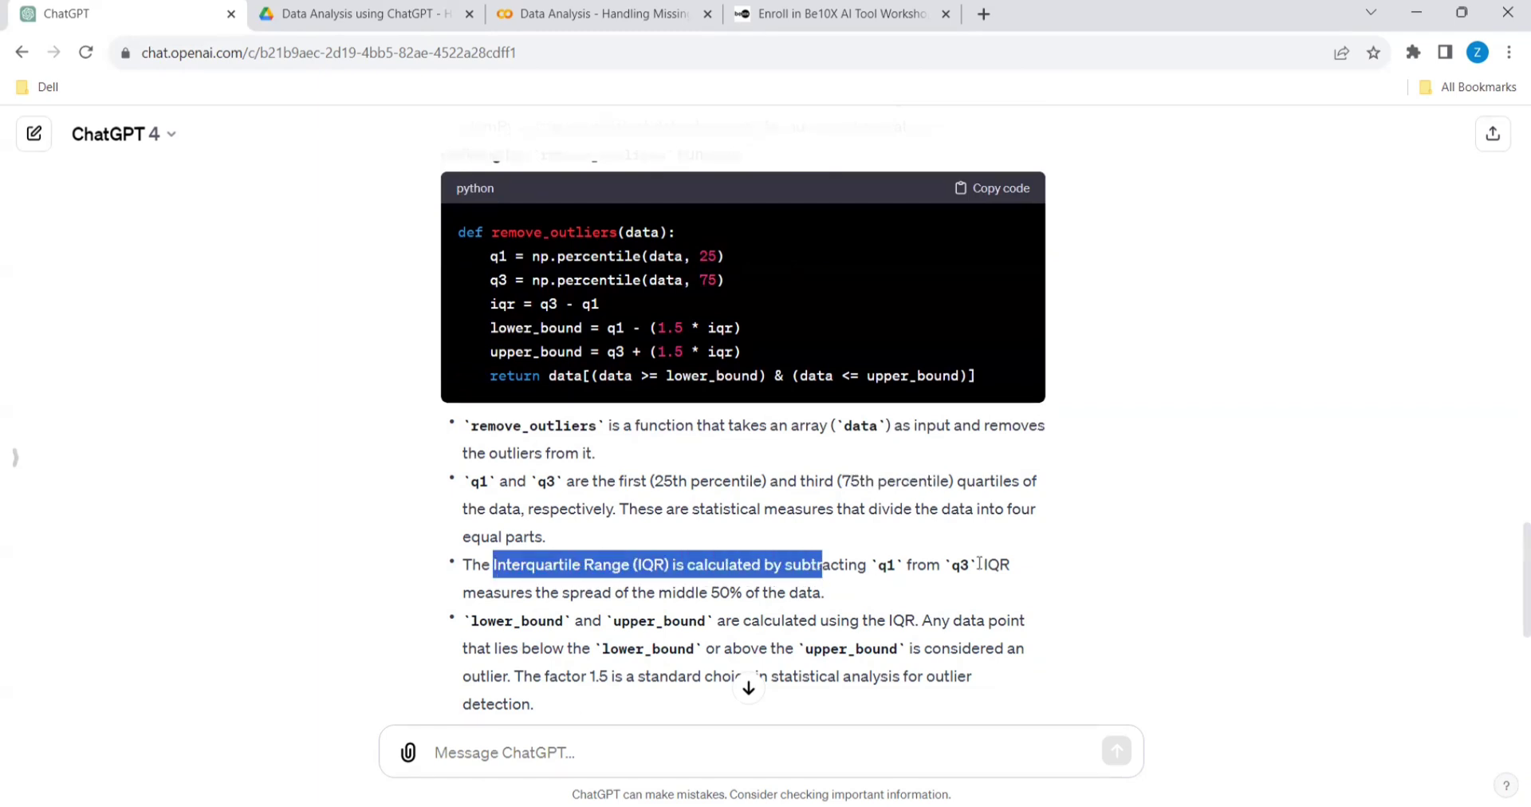
drag(636, 594, 789, 594)
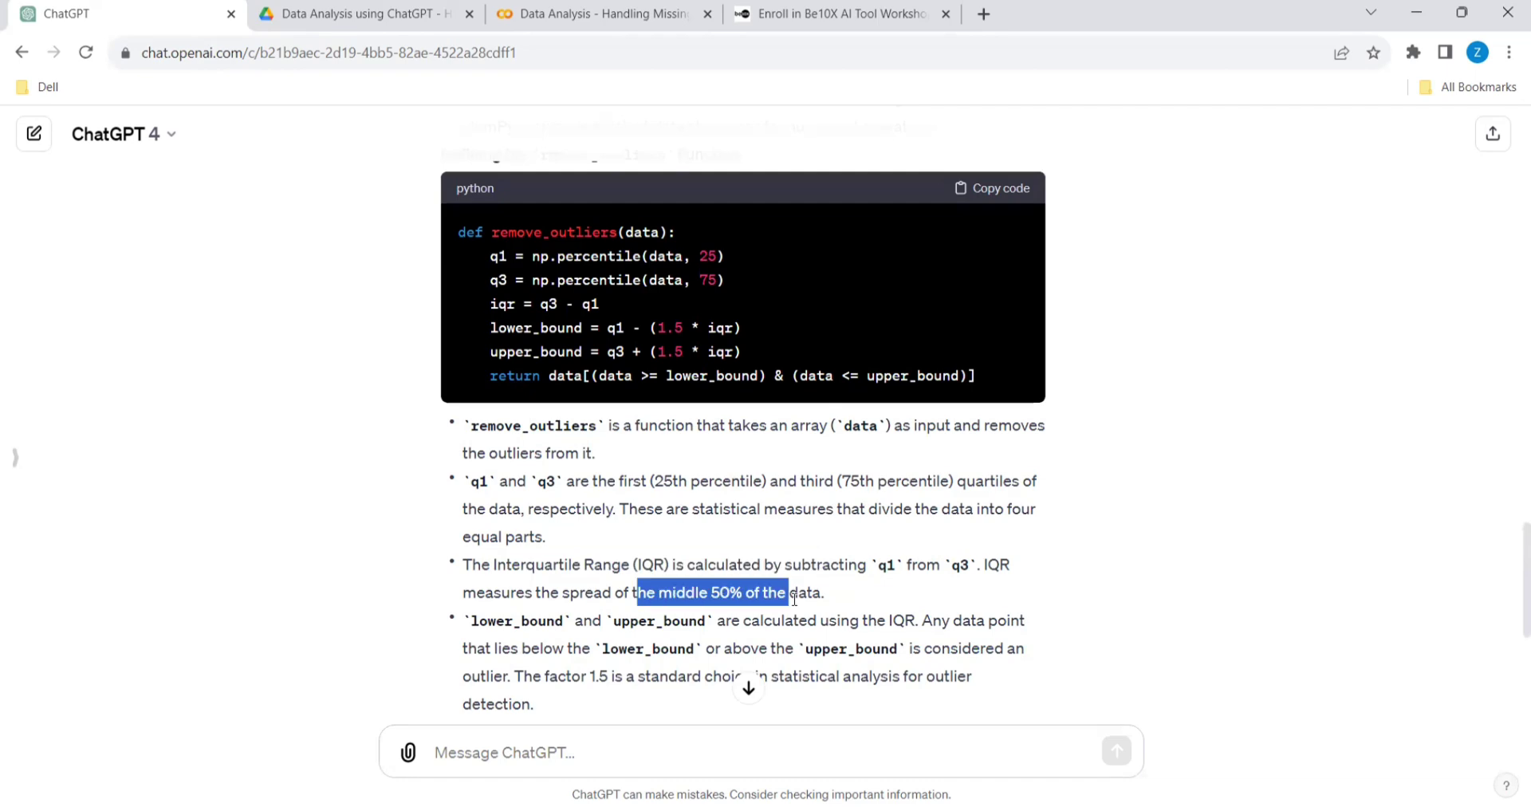
scroll(788, 612, down, 1)
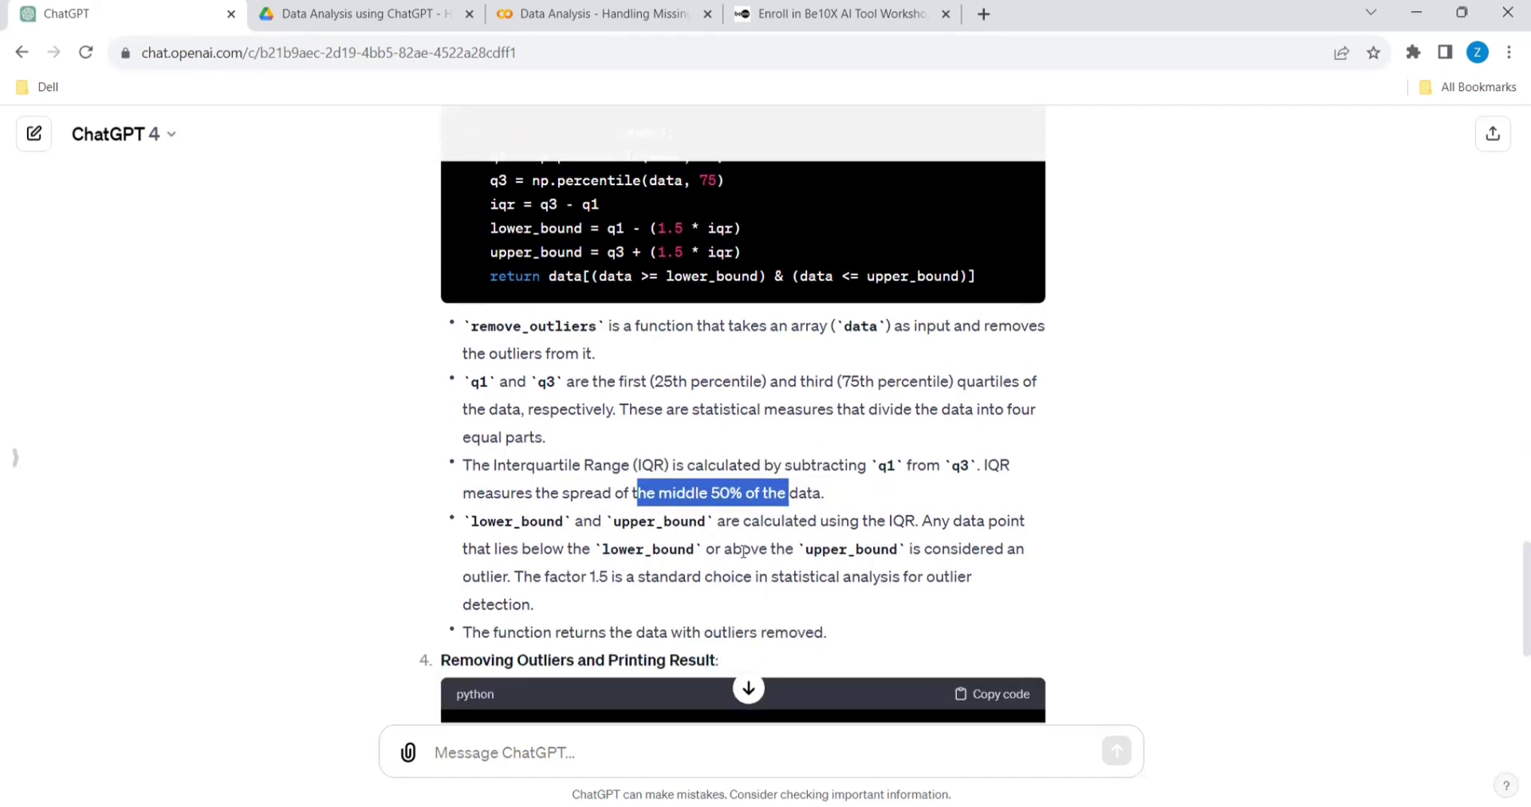
scroll(753, 536, down, 1)
scroll(753, 536, down, 2)
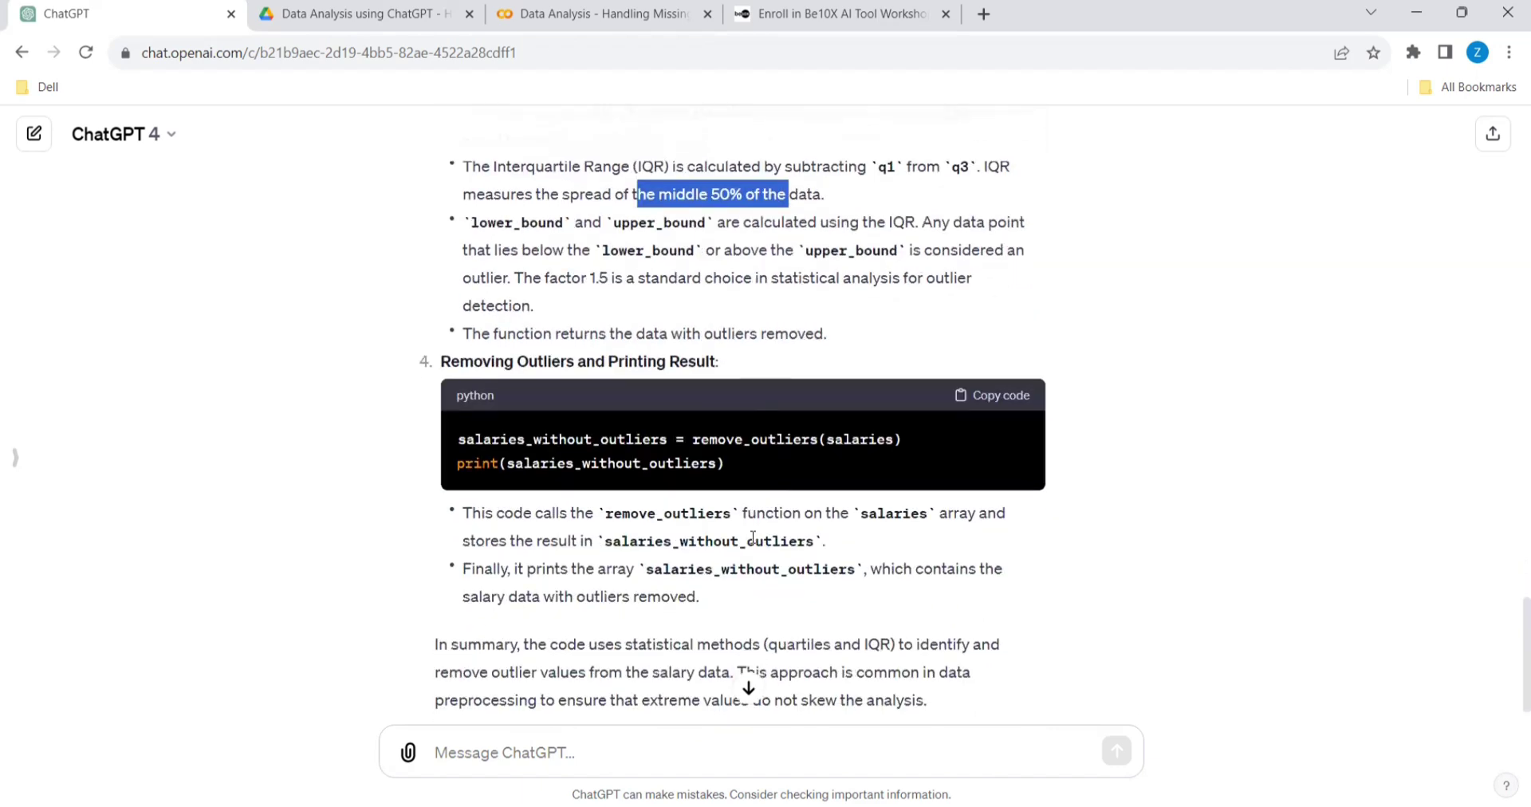
scroll(753, 536, down, 1)
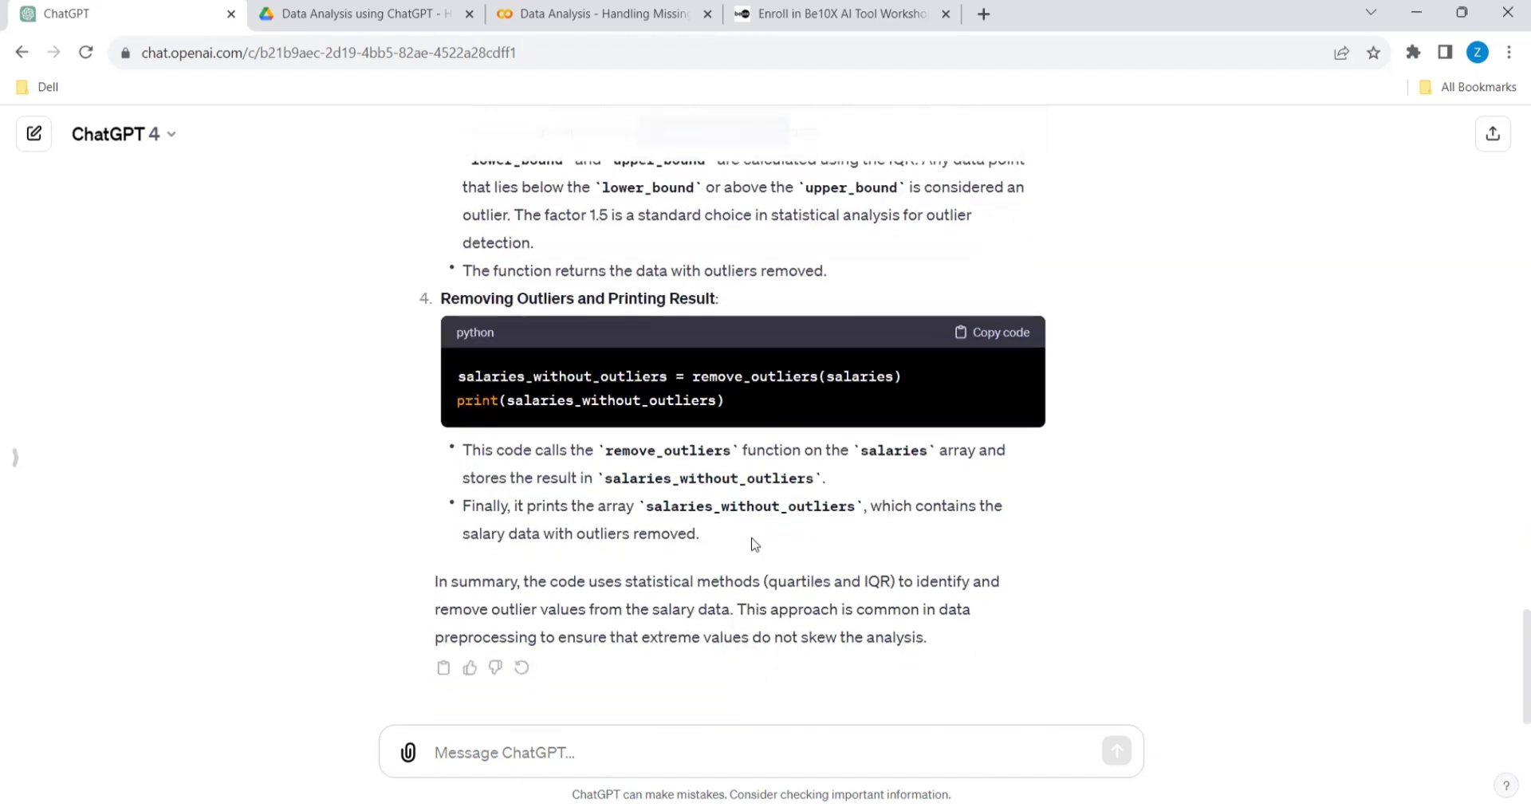
scroll(753, 536, up, 4)
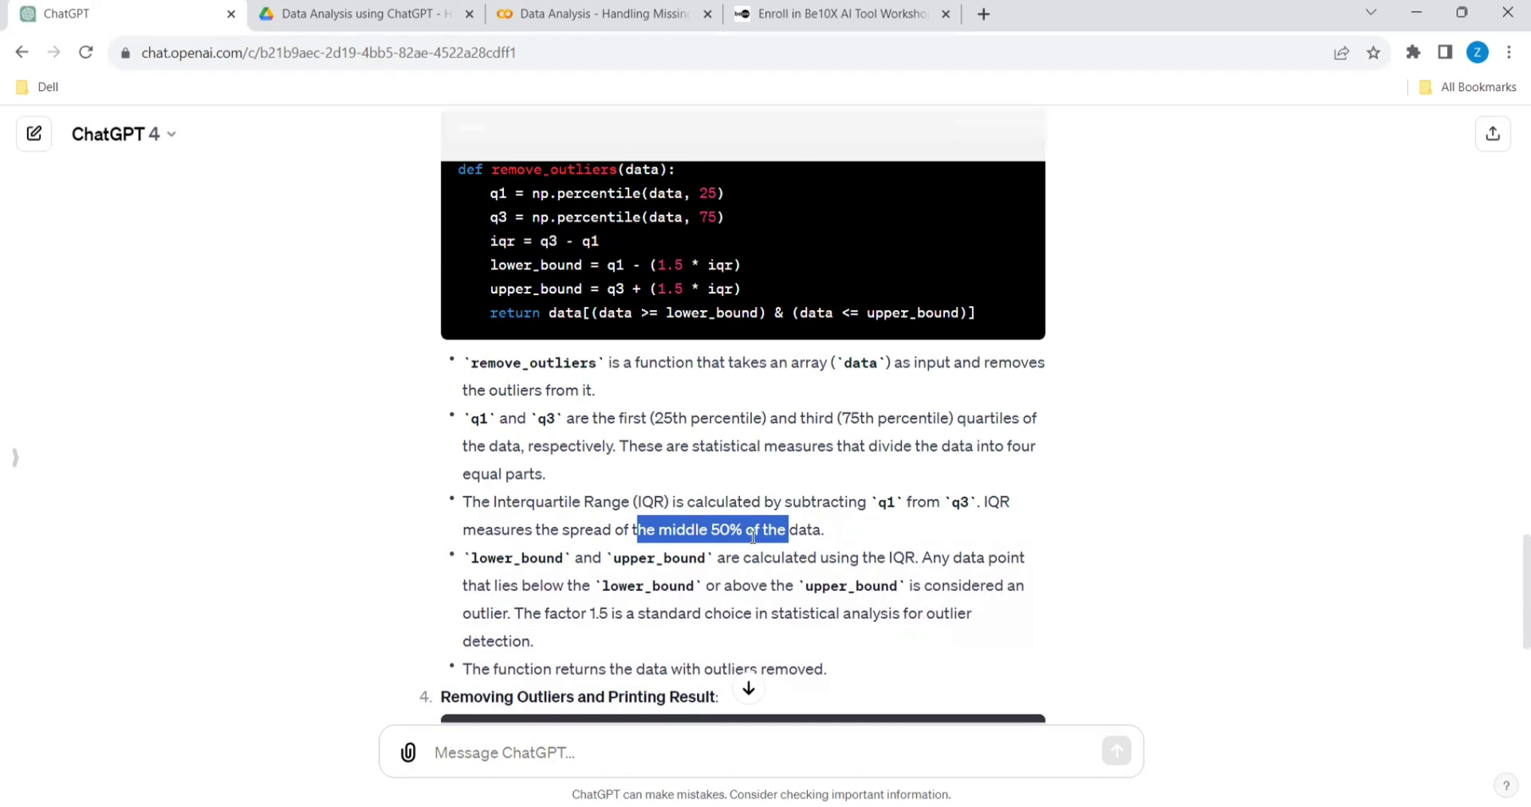